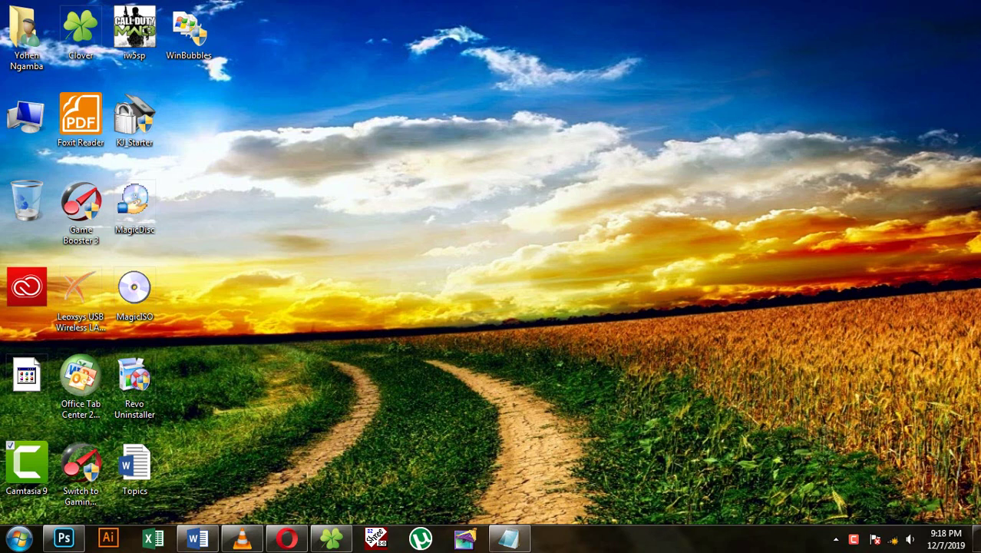
Switch to Word and review the list of tutorial topics in the Topics document.
left_click(198, 538)
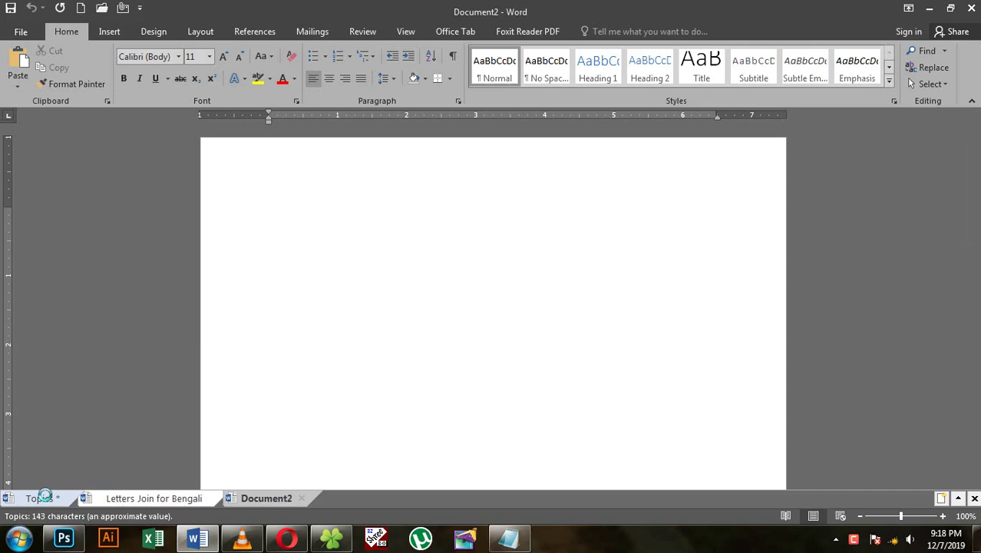
left_click(39, 498)
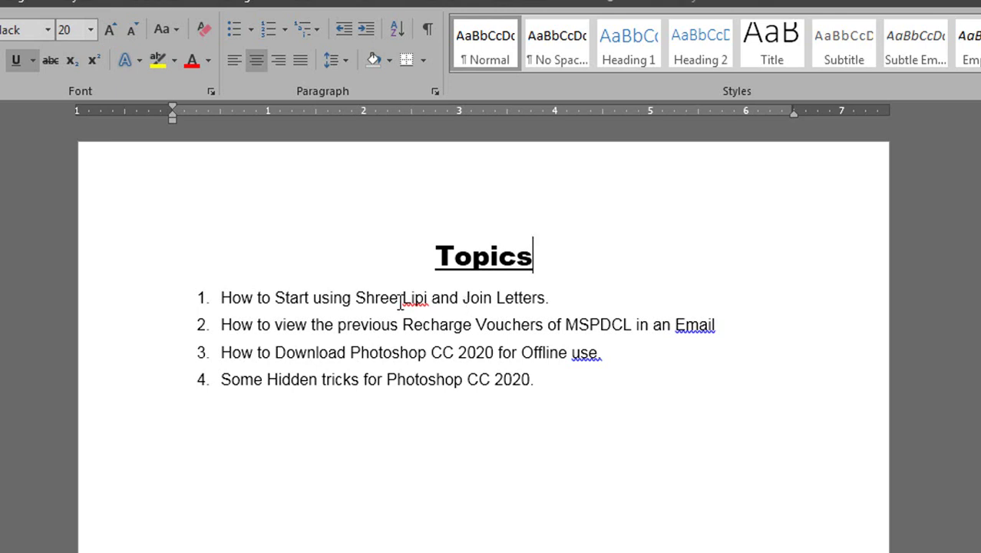
left_click(316, 330)
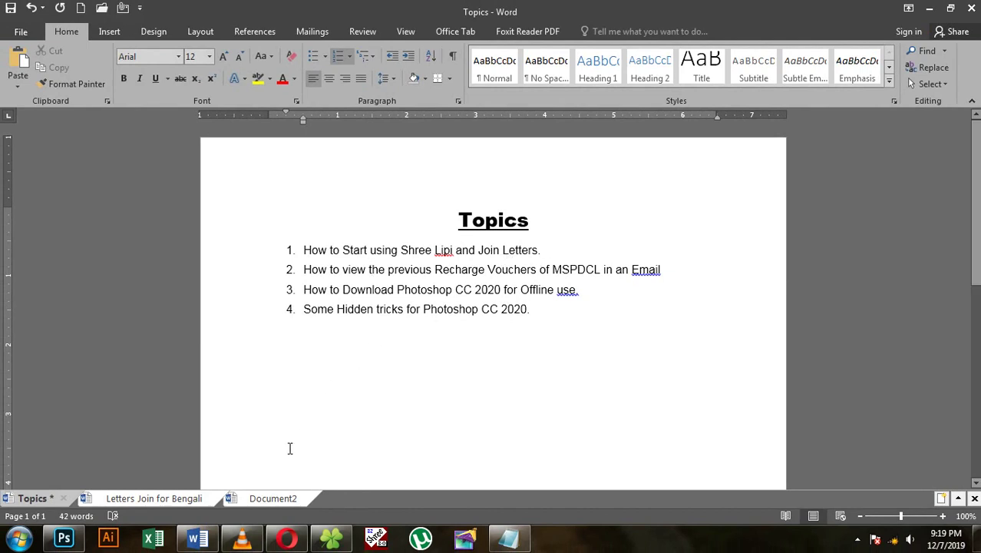
Show the blank Document2 and bring up the Shree-Lipi Ankur window over the middle of its page.
left_click(262, 500)
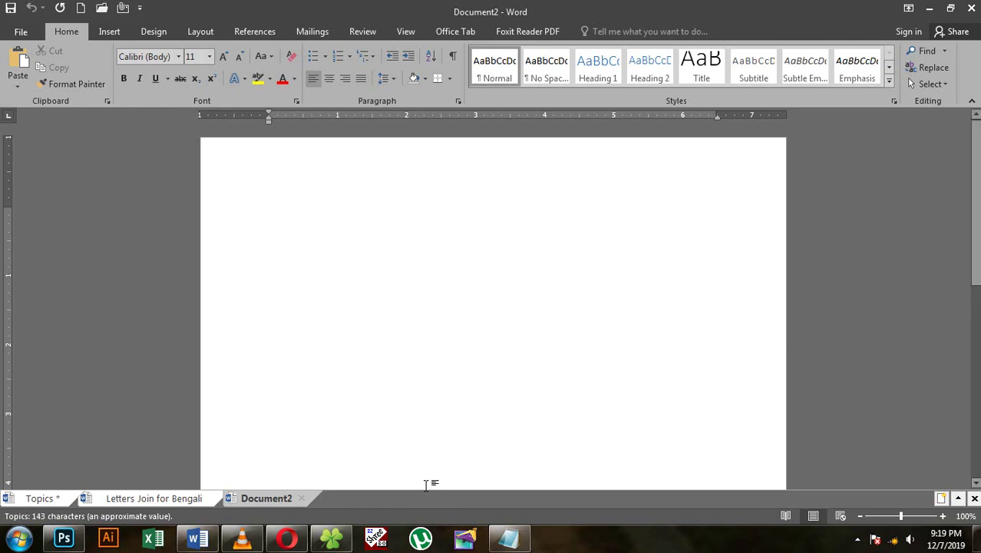
left_click(377, 539)
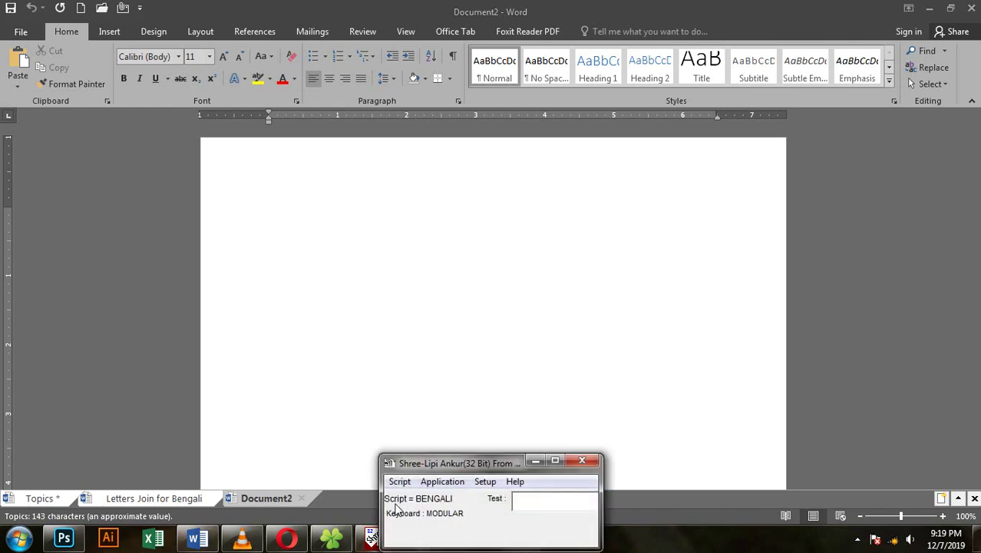
left_click_drag(457, 470, 418, 296)
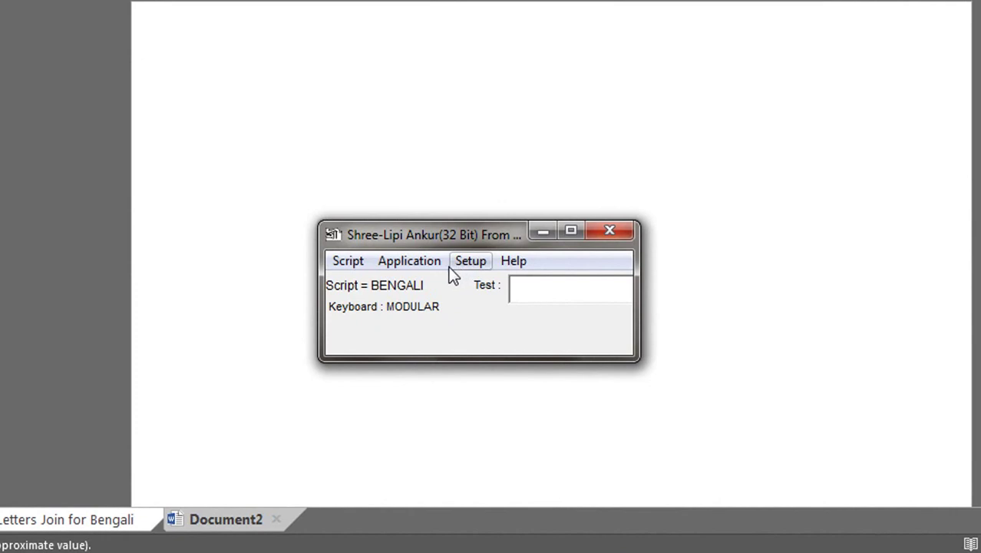
Check which target program is chosen under Application Type 1 in Shree-Lipi Ankur.
left_click(410, 262)
mouse_move(436, 284)
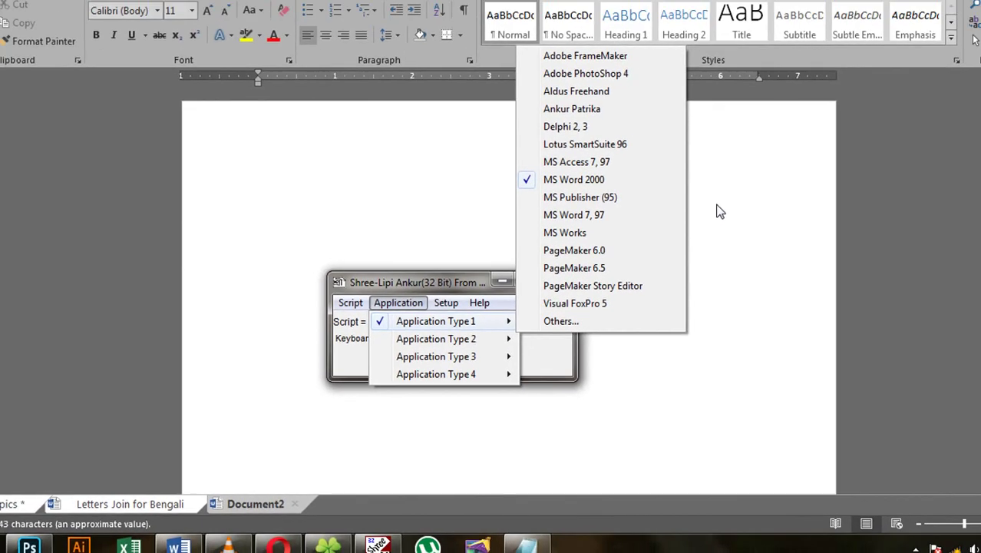
left_click(796, 139)
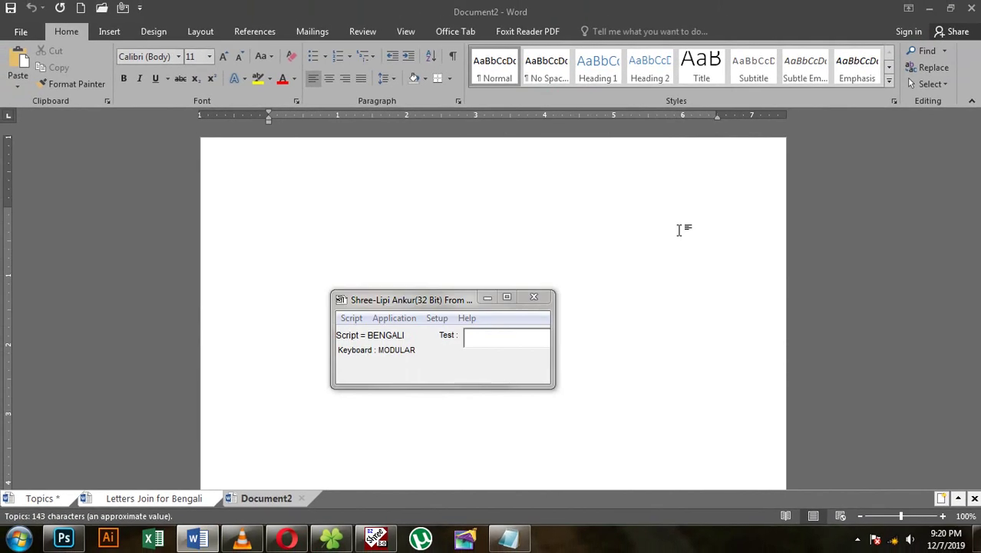
Examine Shree-Lipi's script setup with its keyboard layouts and the general setup with its activation key choices.
left_click(437, 318)
mouse_move(466, 318)
mouse_move(437, 320)
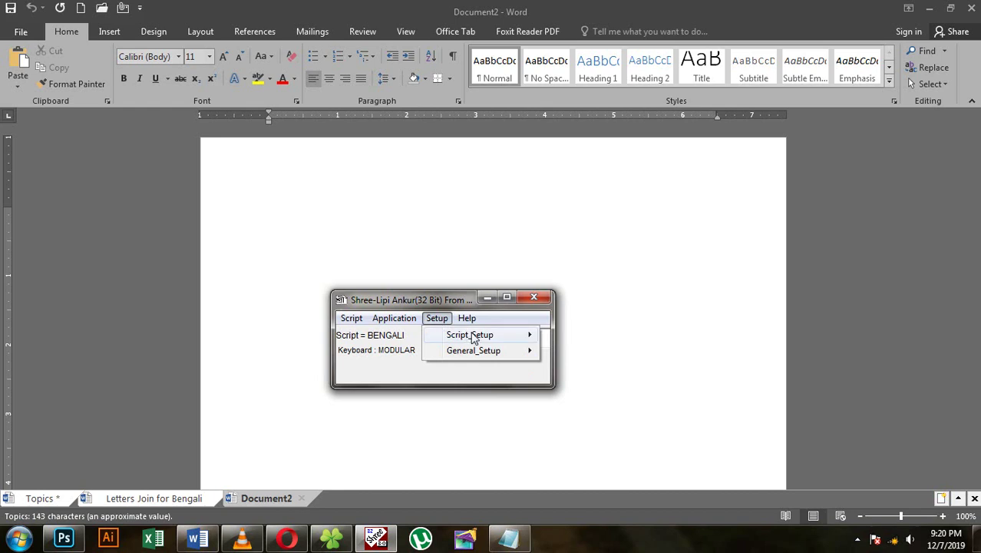
mouse_move(470, 334)
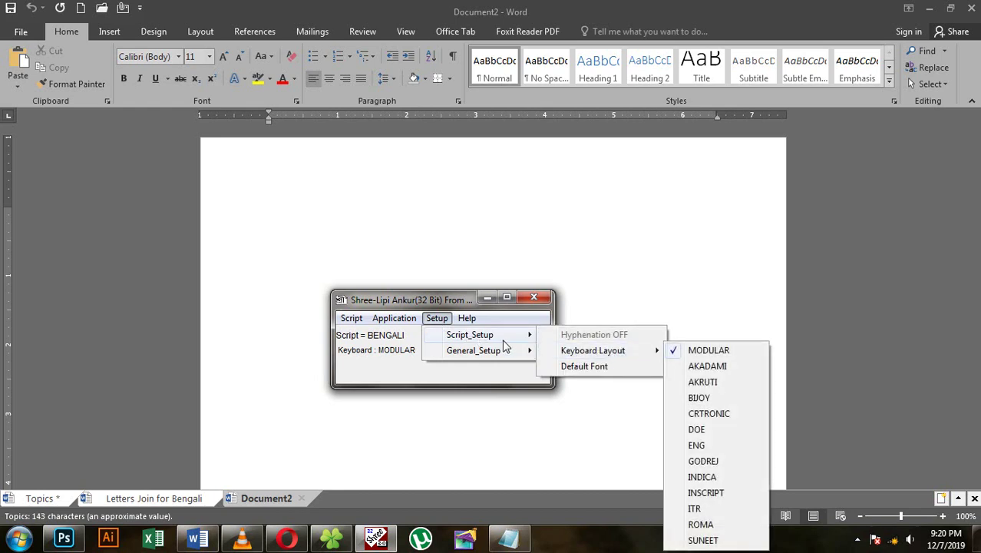
mouse_move(509, 358)
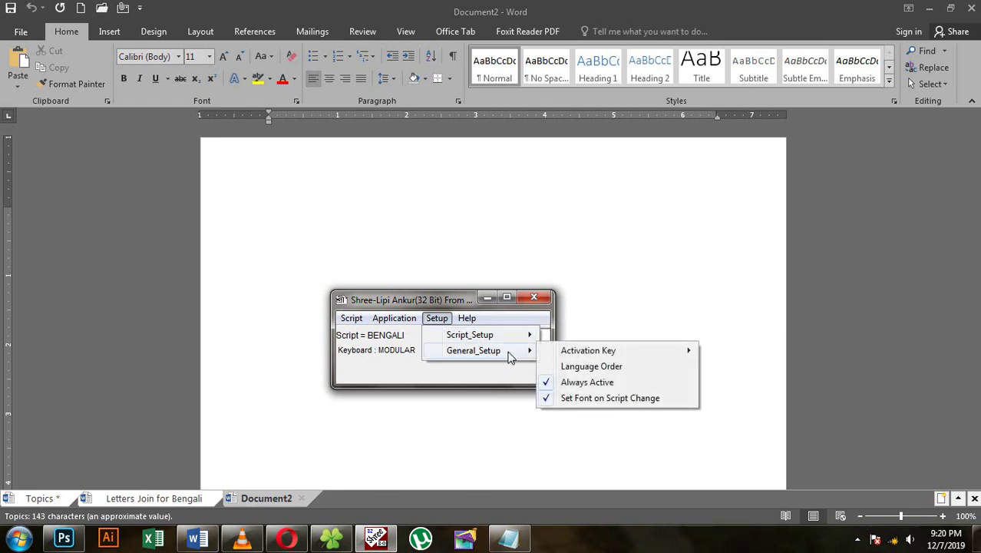
mouse_move(614, 351)
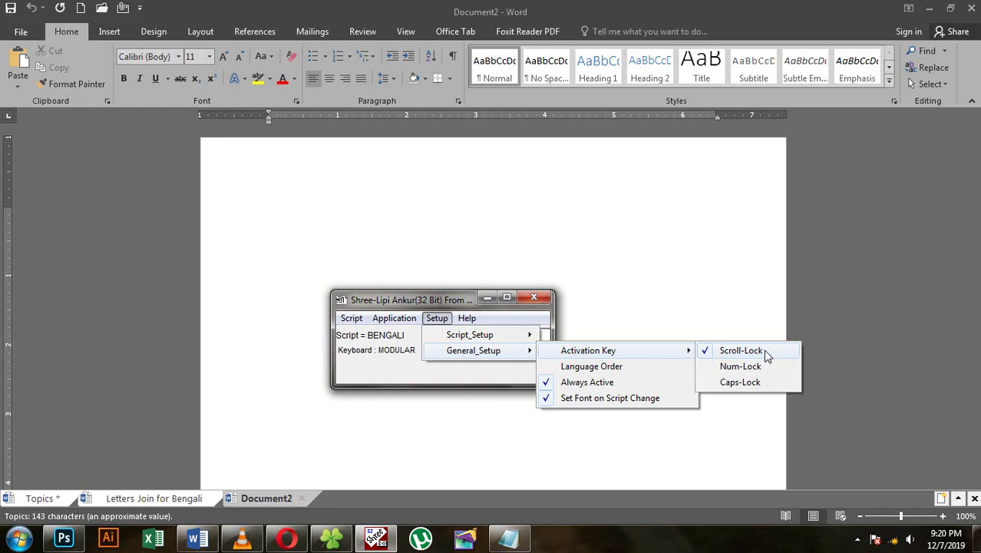
left_click(696, 297)
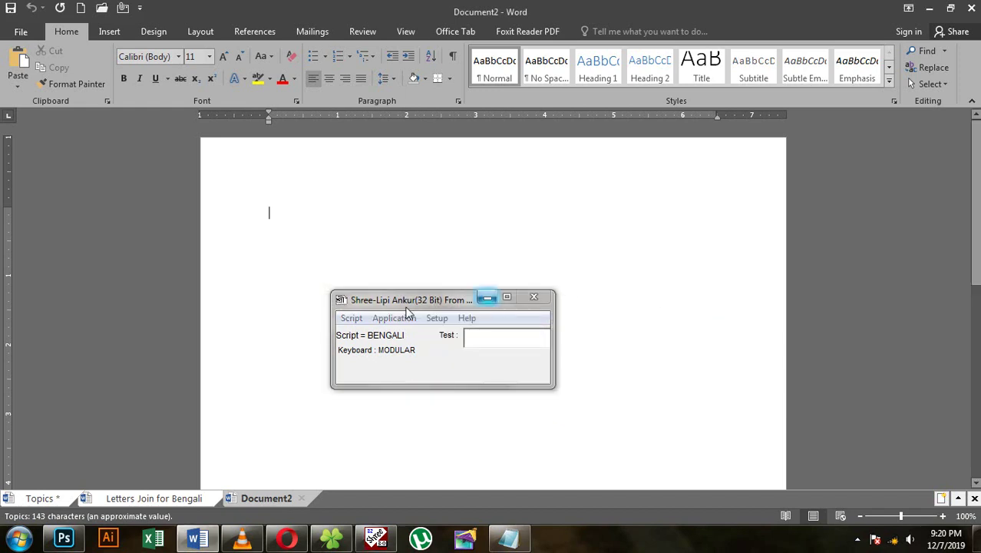
Toggle the Shree-Lipi script to English and back, keep Bengali as the script, and minimize the Shree-Lipi window.
key("Scroll_Lock")
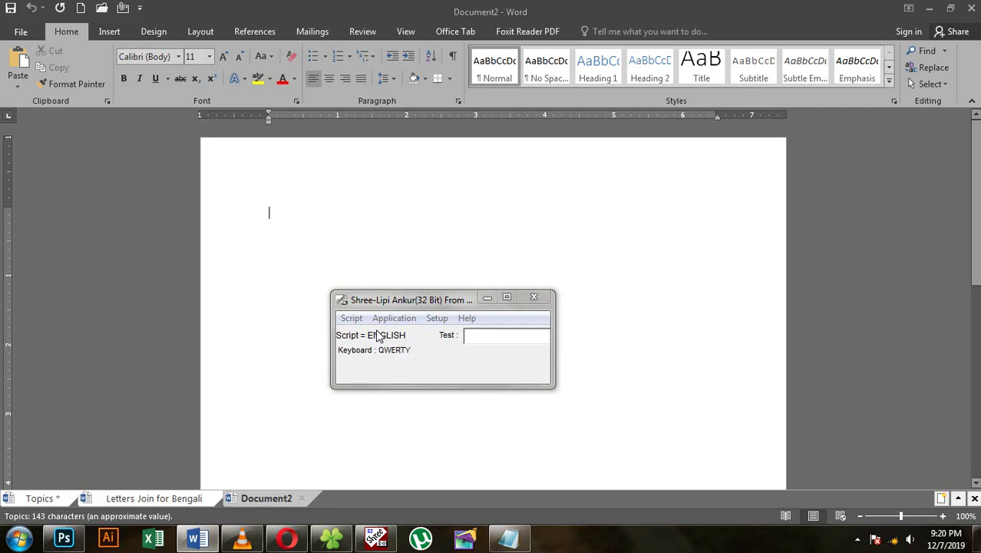
key("Scroll_Lock")
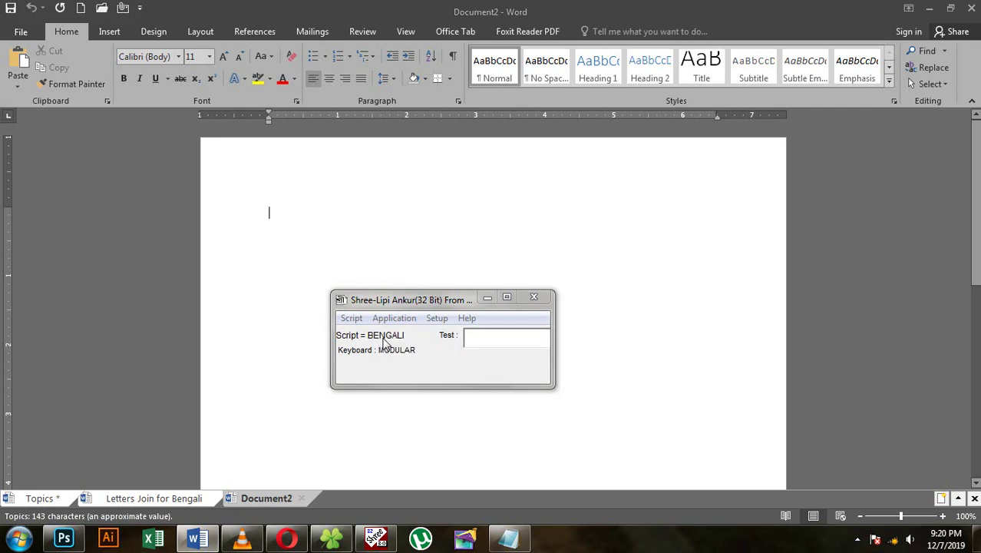
left_click(351, 319)
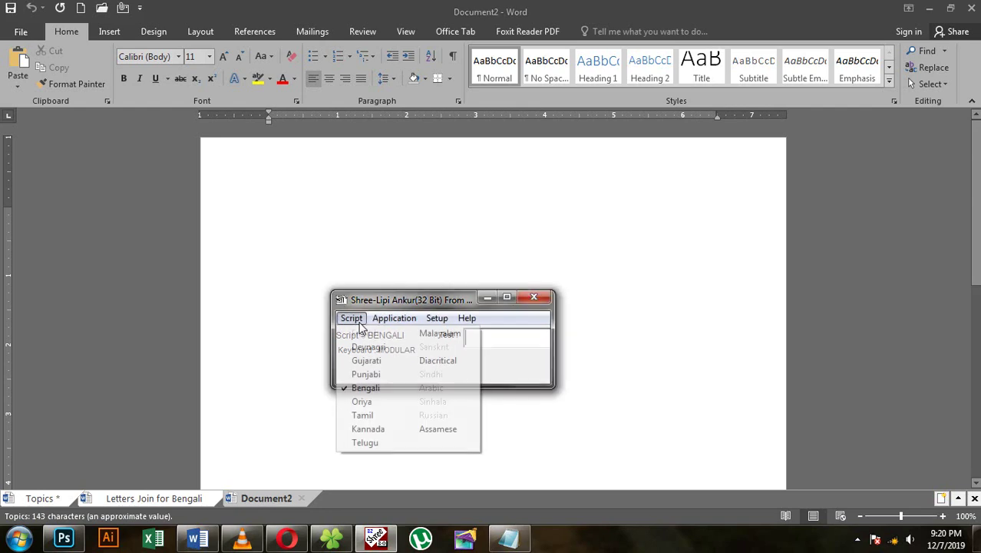
left_click(381, 390)
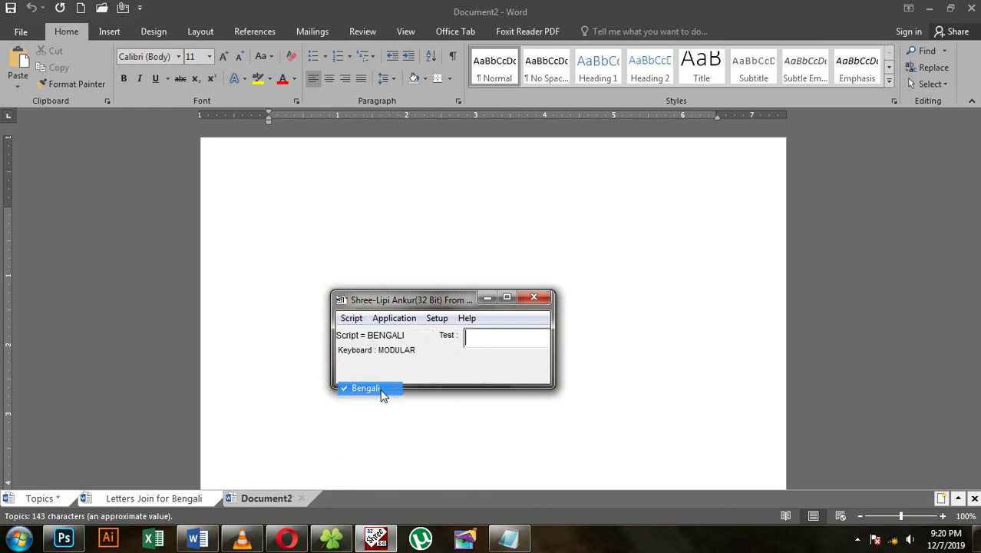
left_click(487, 297)
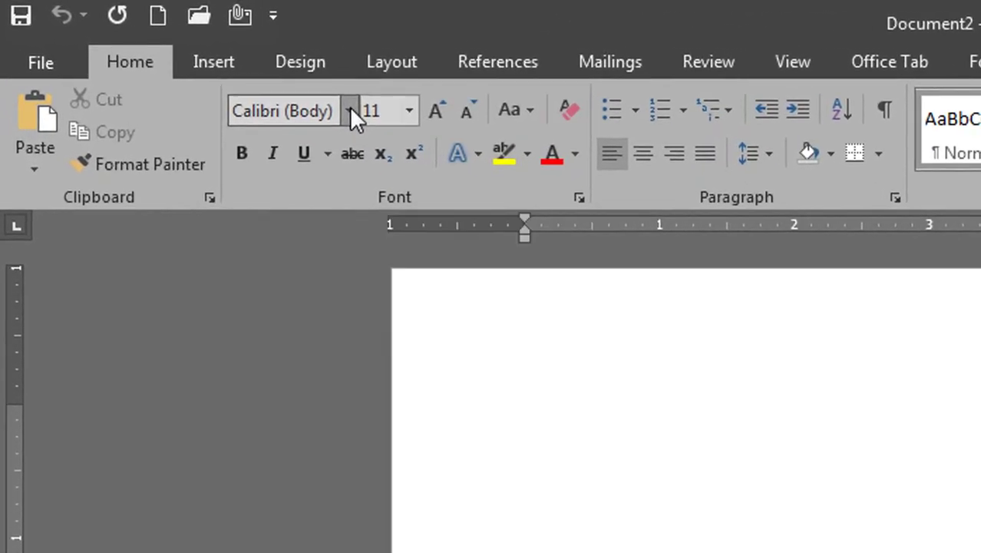
Set the font of Document2 to ANOUBI001 and enter the Bengali test letter ক.
left_click(179, 56)
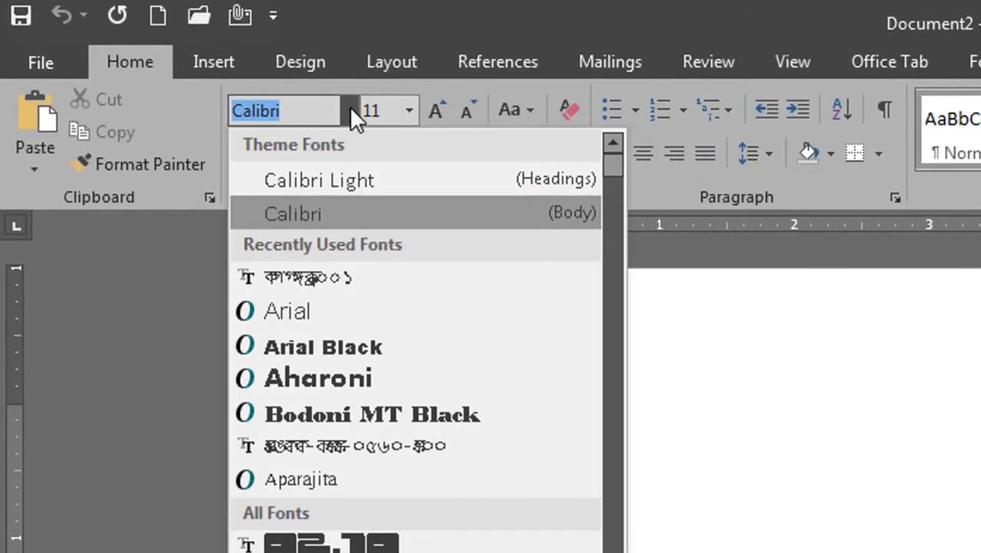
left_click(344, 279)
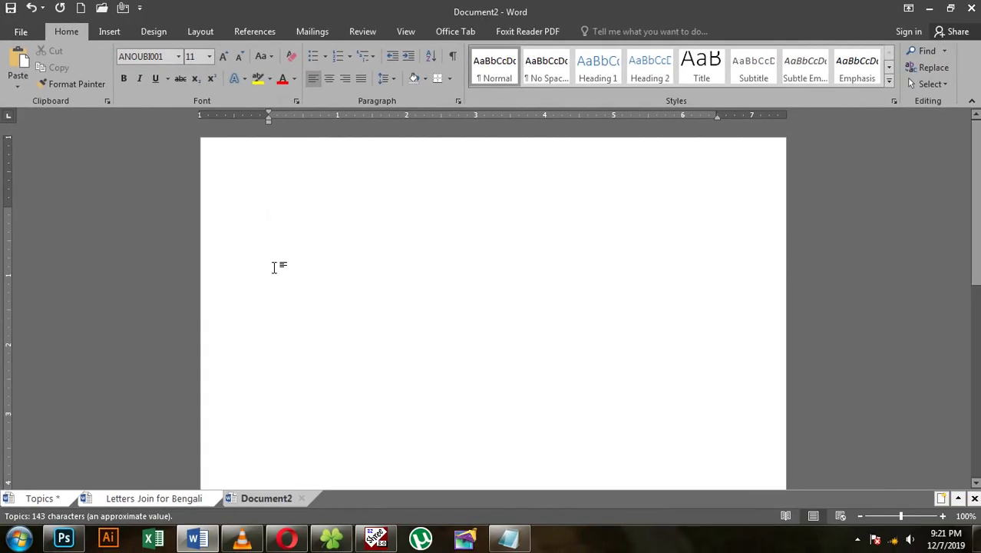
type("ব")
Enlarge the test letter ক to font size 80.
double_click(265, 216)
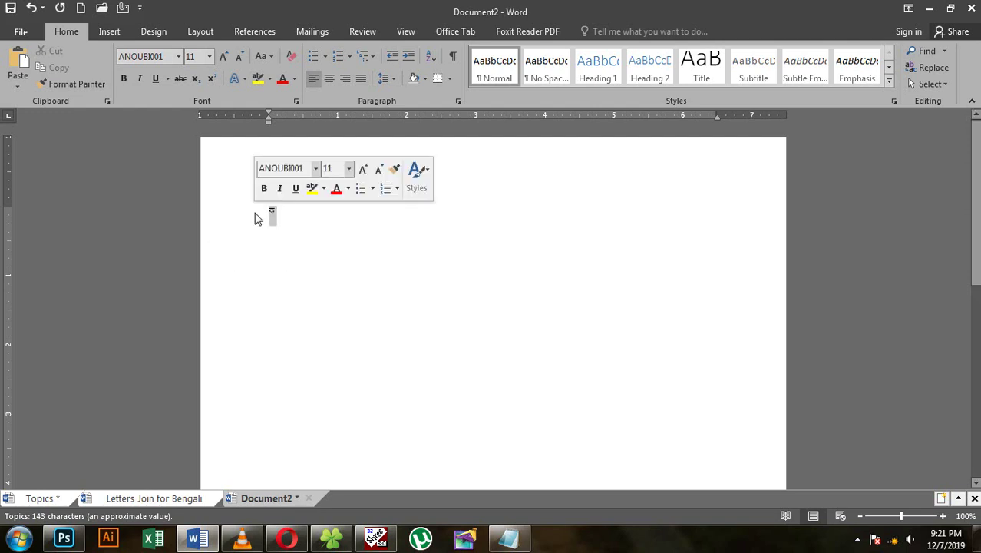
left_click(224, 58)
left_click(224, 57)
left_click(224, 58)
left_click(224, 57)
left_click(224, 57)
left_click(224, 57)
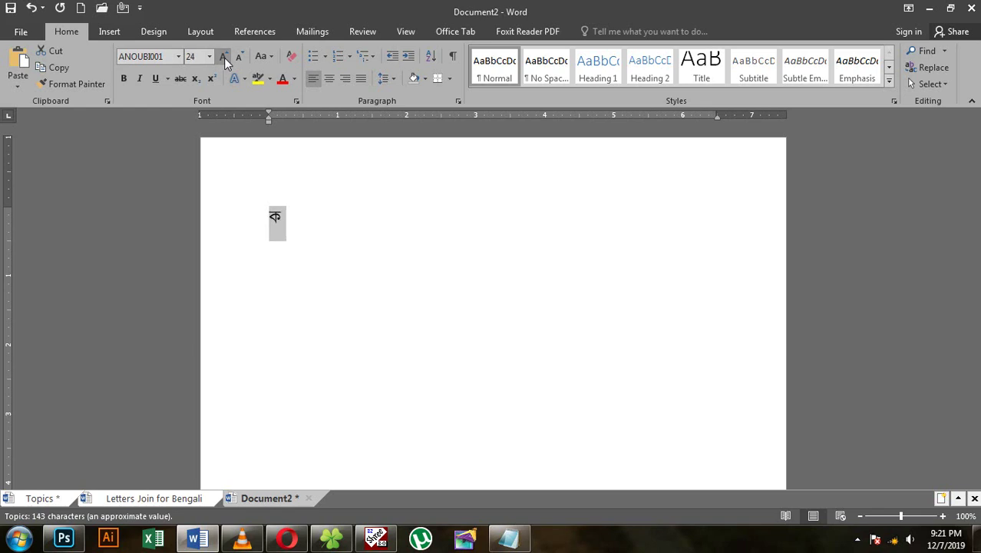
left_click(224, 57)
left_click(224, 57)
left_click(224, 57)
left_click(224, 58)
left_click(224, 58)
left_click(224, 57)
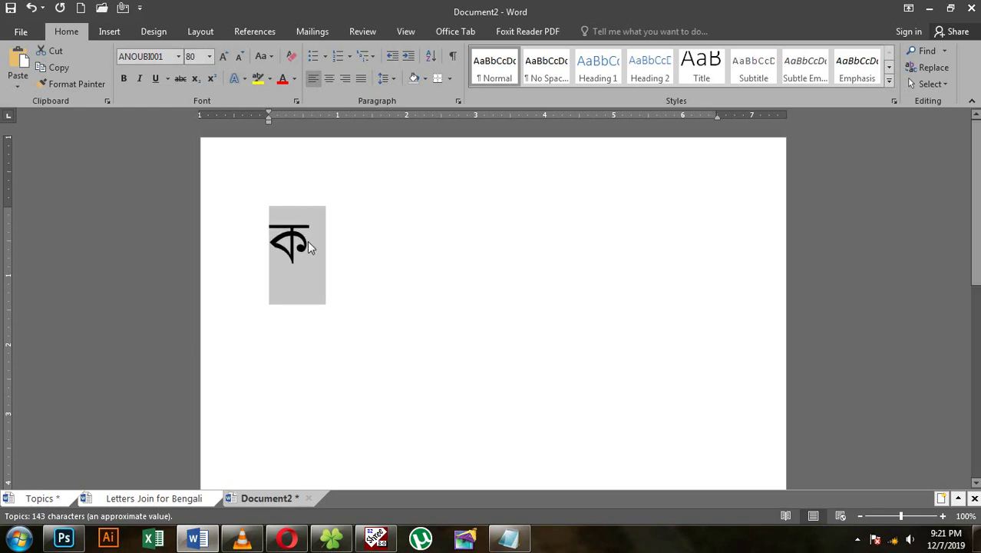
Delete the test letter ক so the page is empty.
left_click(309, 246)
key("BackSpace")
key("BackSpace")
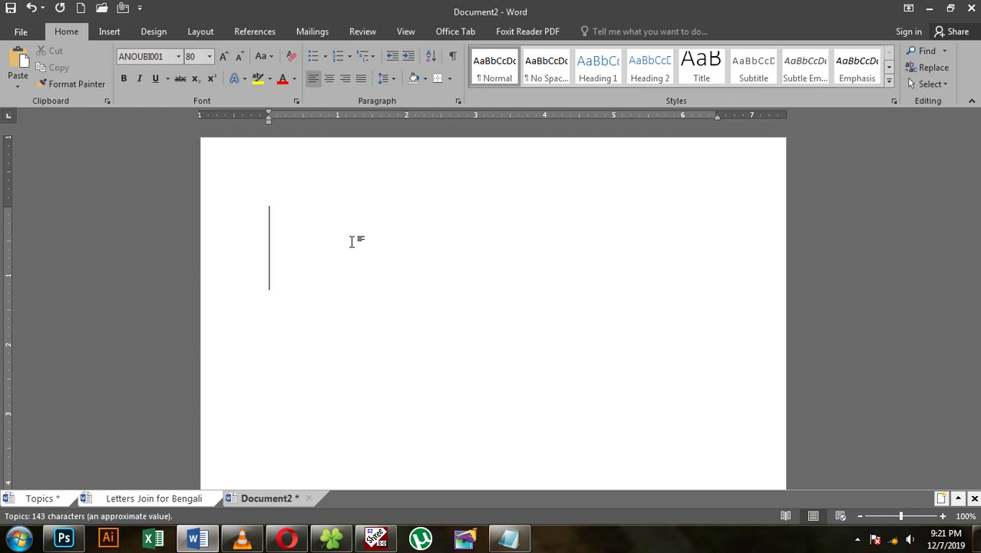
Write the Bengali line "শ্রীশ্রী গৌরচন্দ্রায় নম!" on the empty page.
type("ক্ষ")
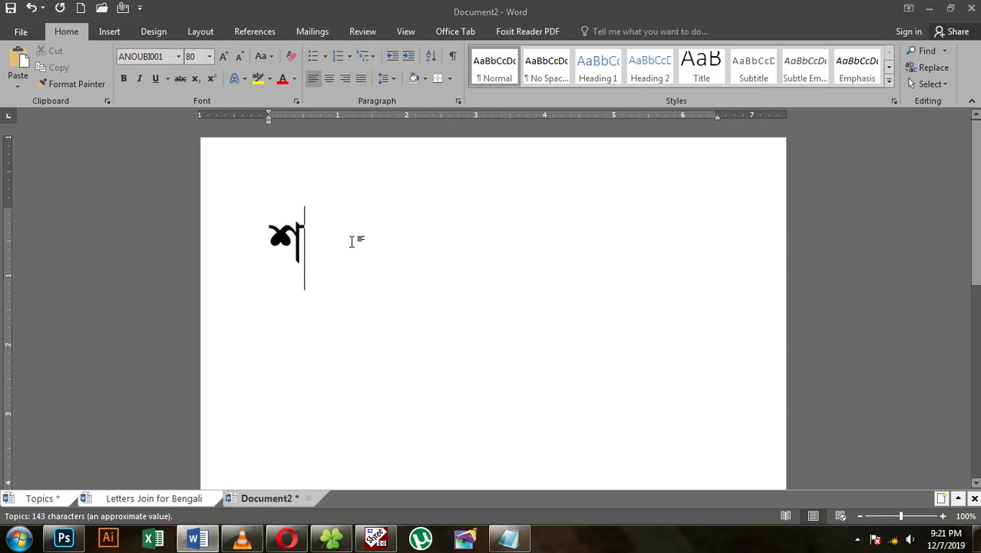
type("ী")
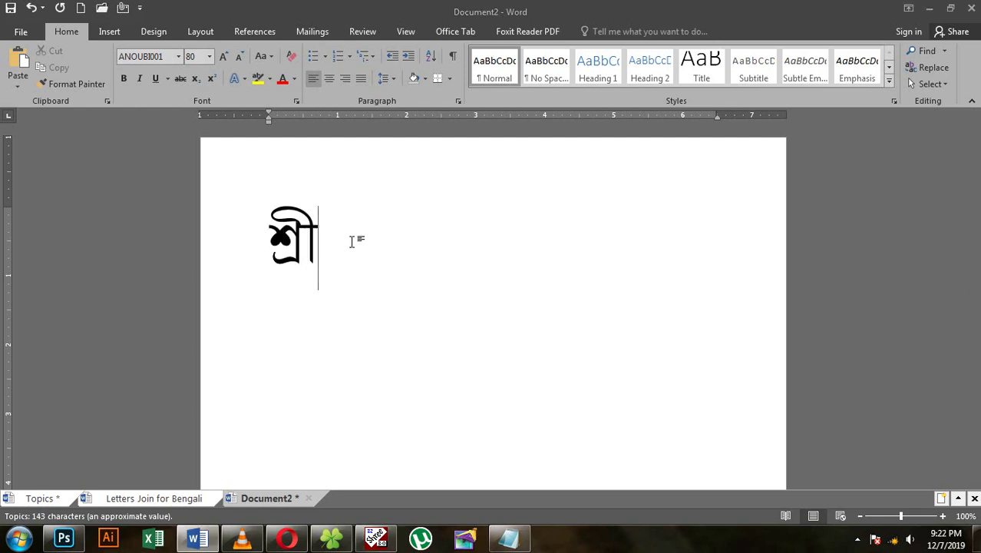
type("ক্রী")
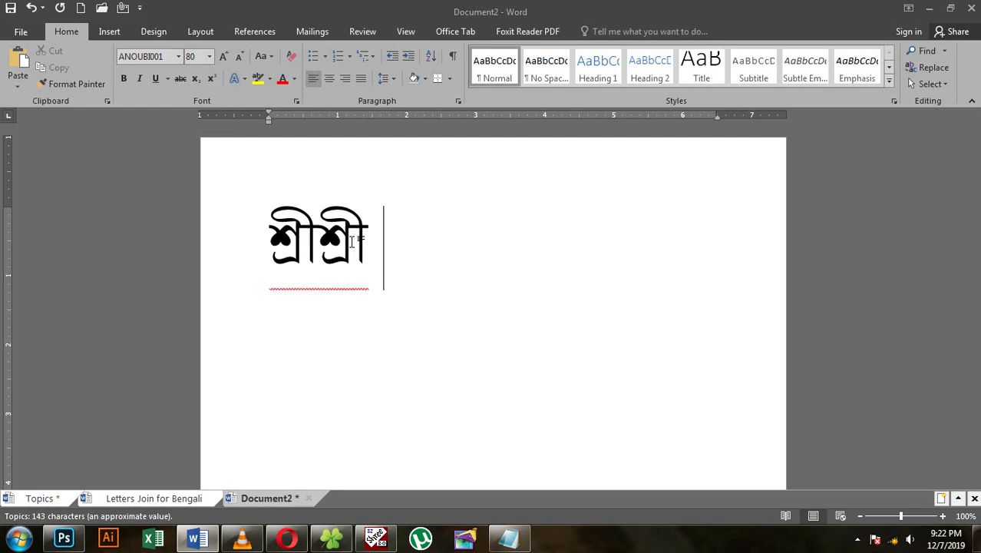
type(" জে")
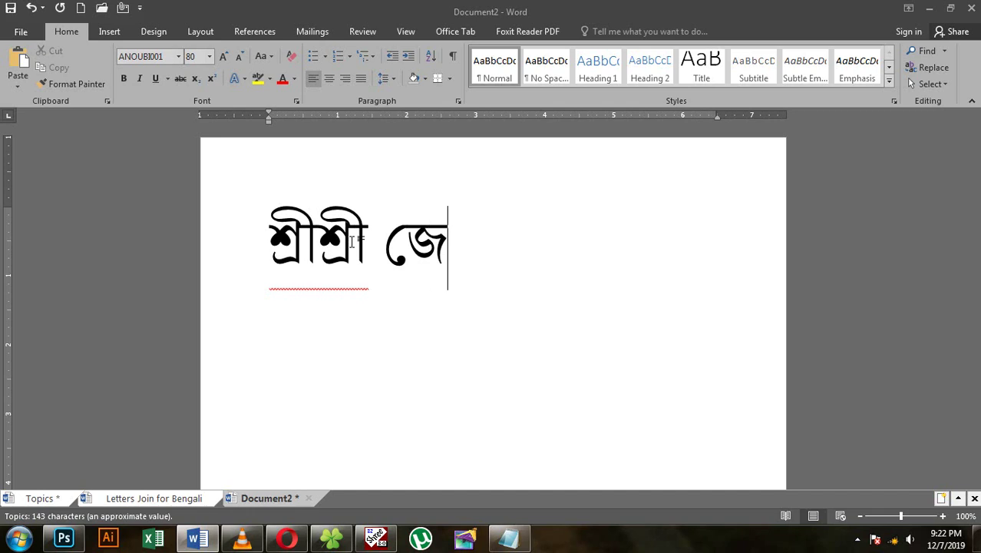
key("BackSpace")
type("গৗ")
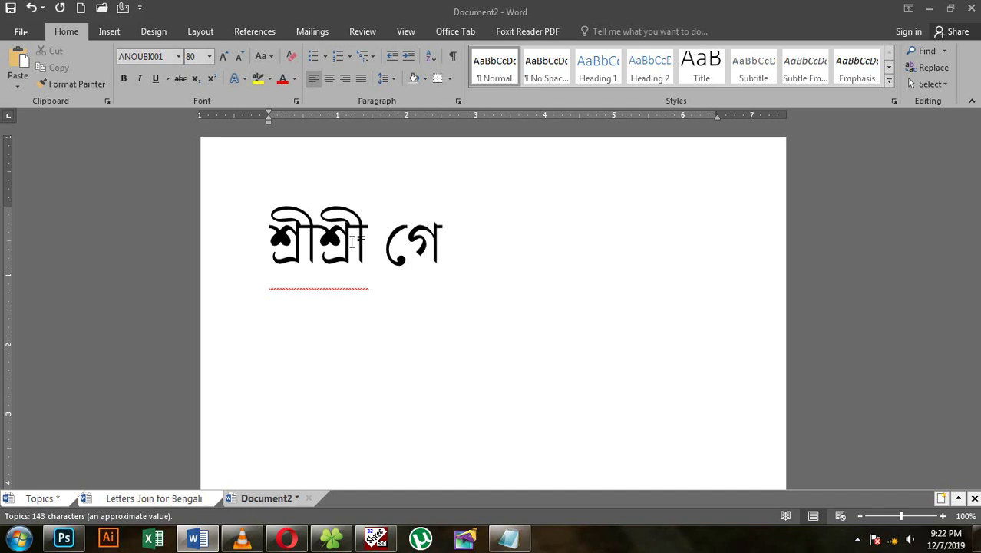
type("র")
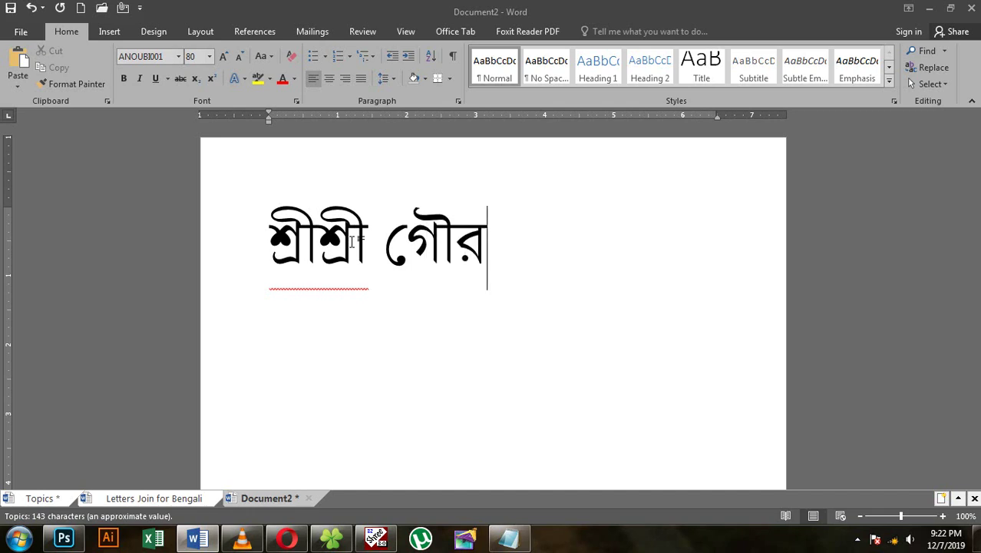
type("চন্")
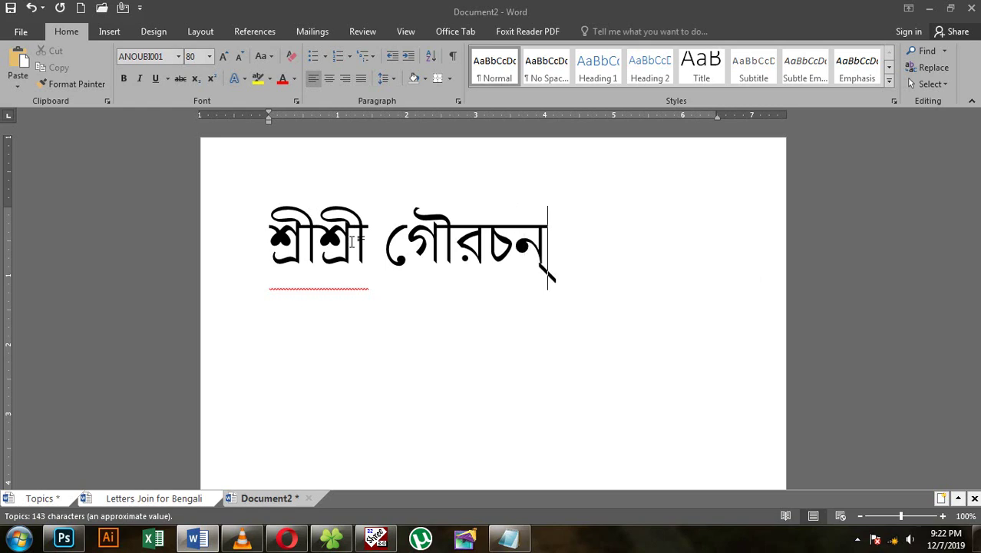
type("দ্র")
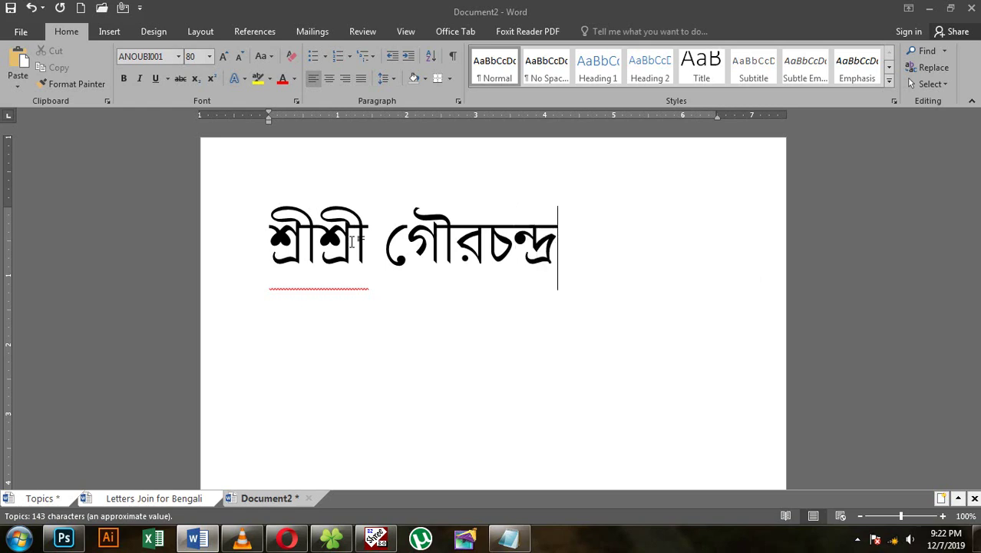
type("ায়")
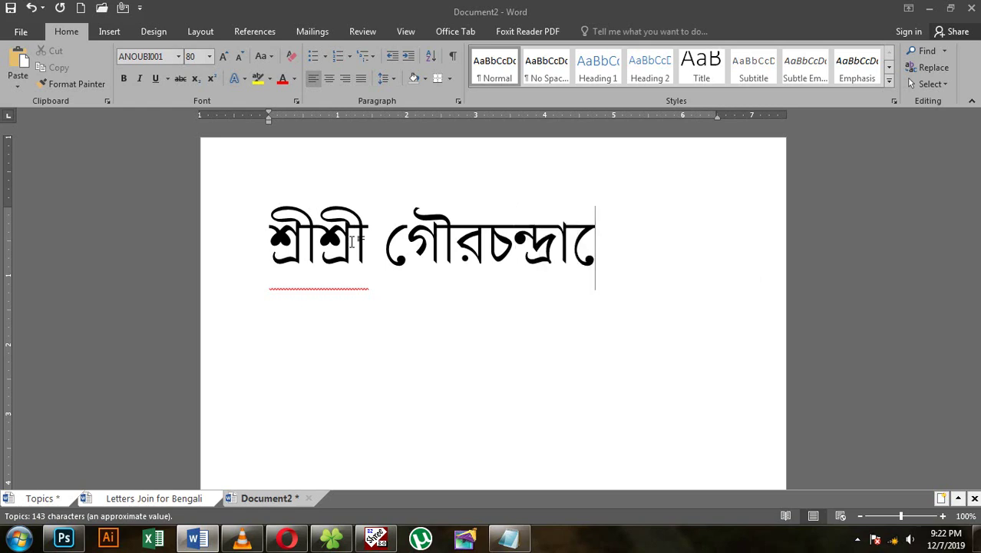
type(" নম")
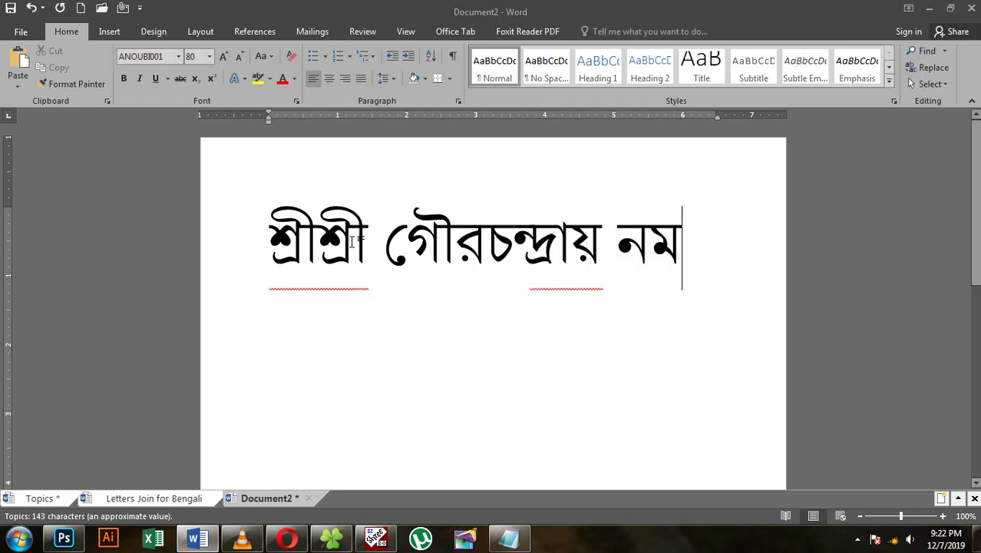
type("!")
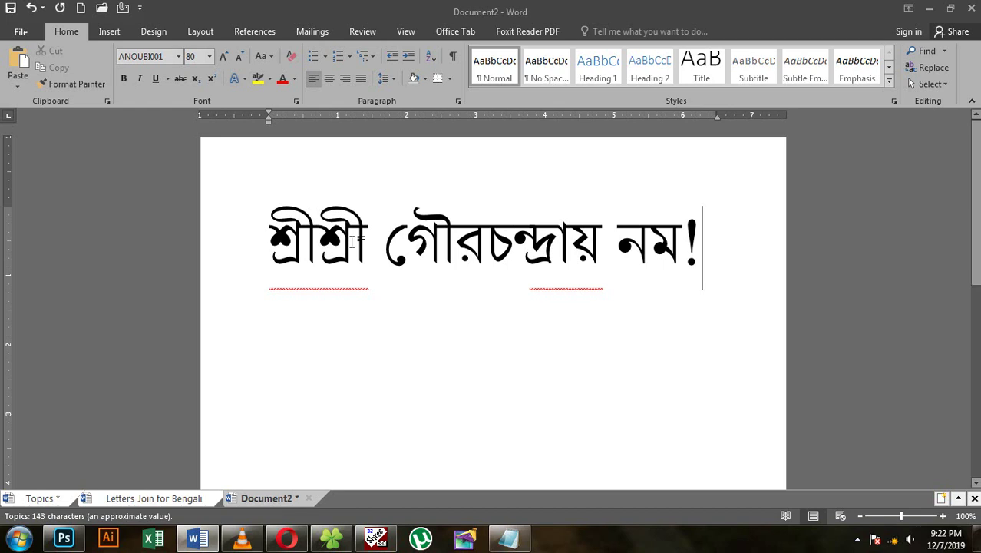
Replace the exclamation mark after নম with the sign ঃ and start a new line.
key("BackSpace")
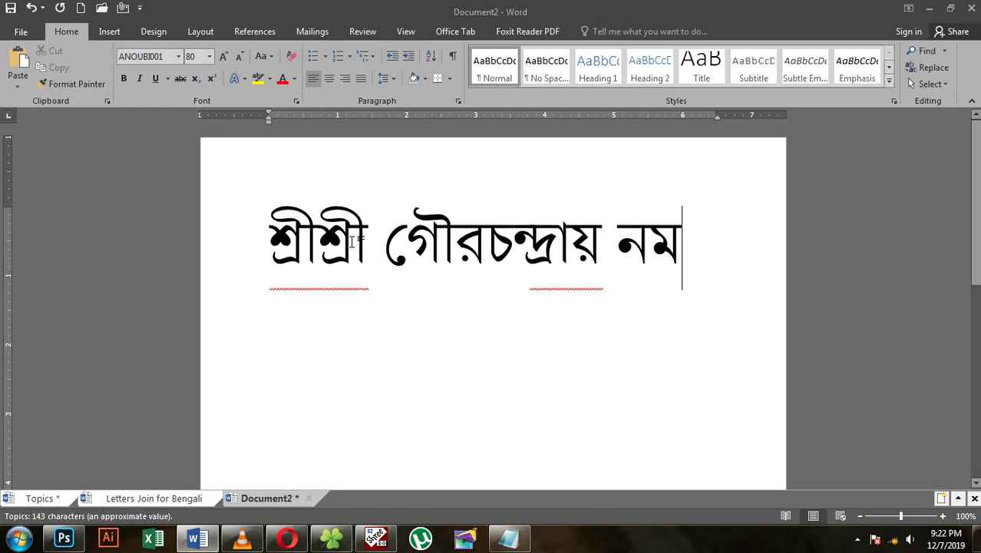
type("ঃ")
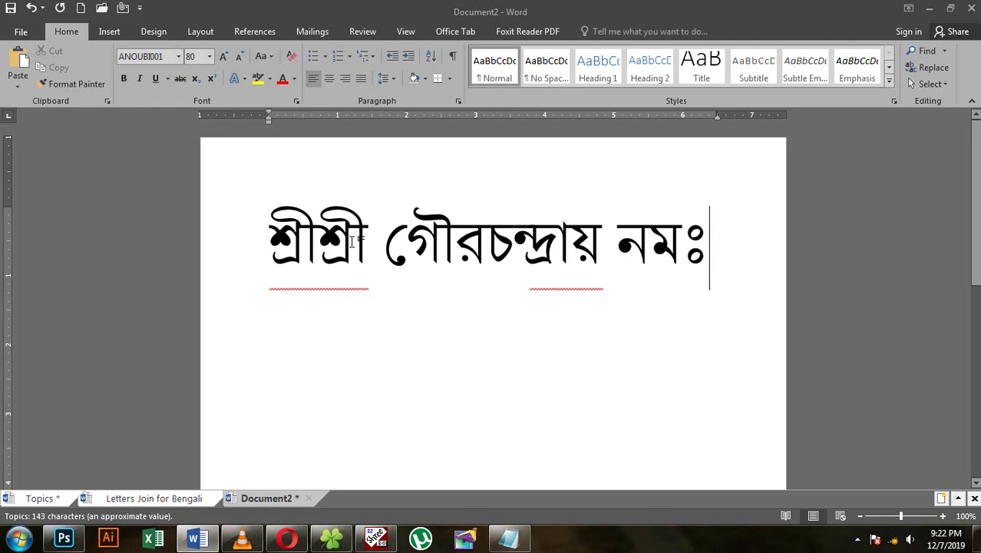
key("Return")
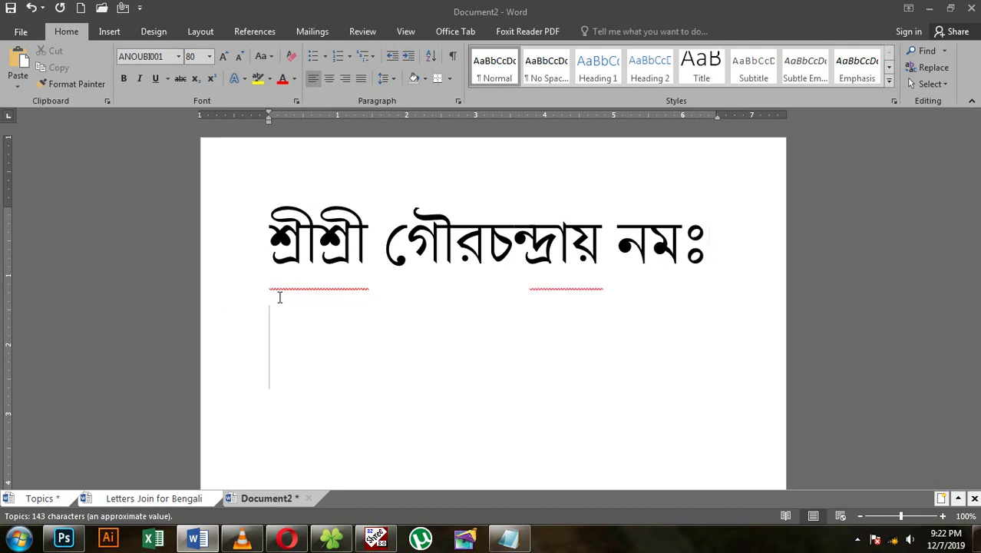
Switch to the document Letters Join for Bengali and write সঞ্চয় after the example for ঞ + চ.
left_click(135, 503)
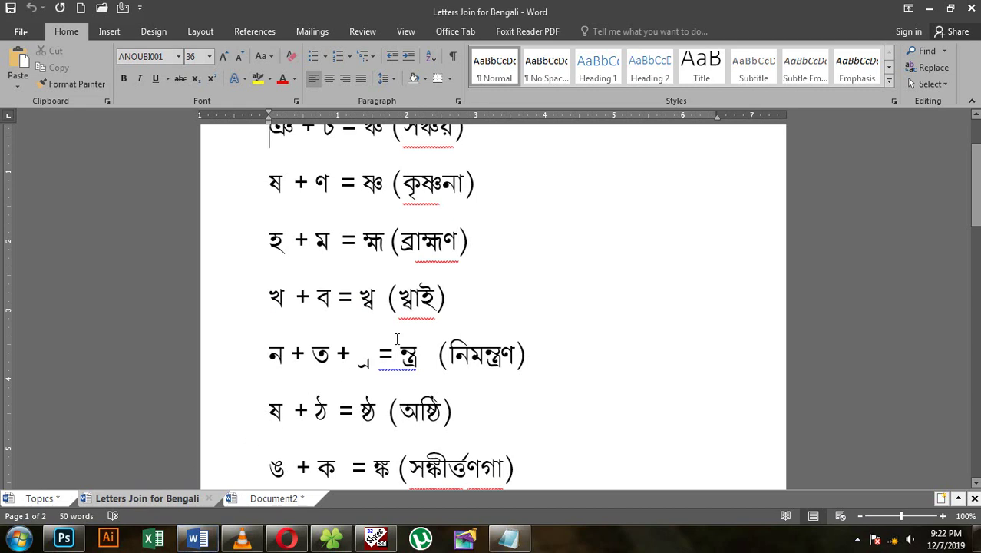
scroll(474, 308, "up", 1)
scroll(473, 308, "up", 2)
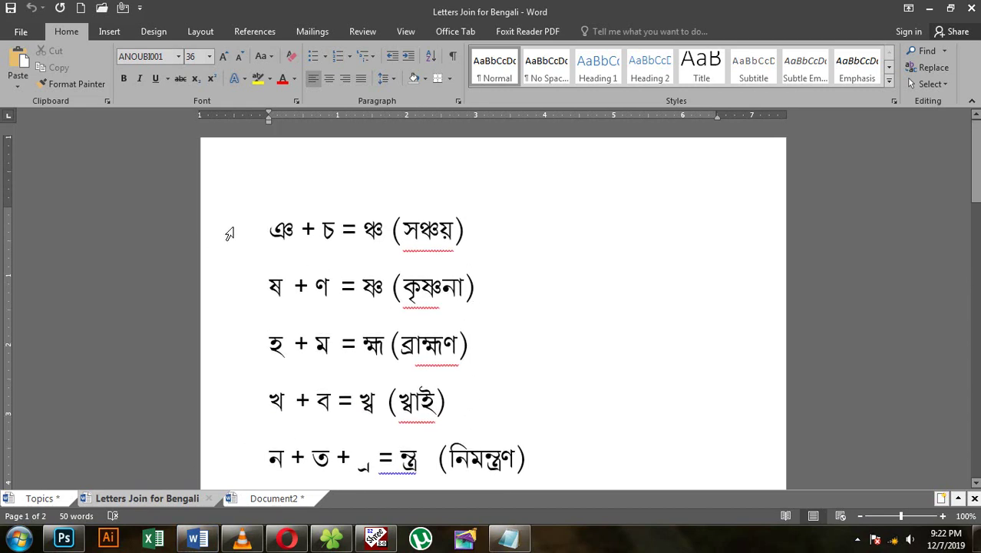
left_click_drag(296, 228, 384, 230)
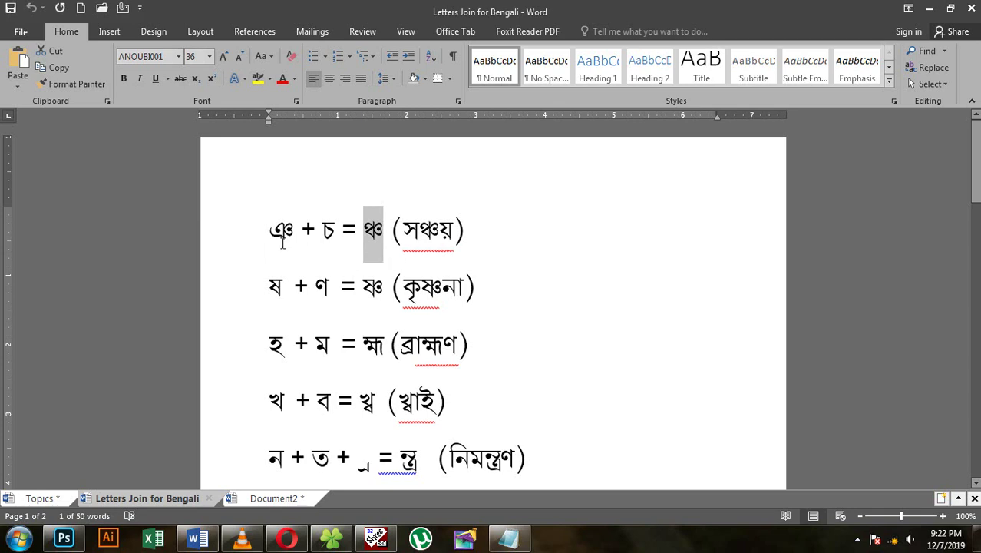
left_click(470, 230)
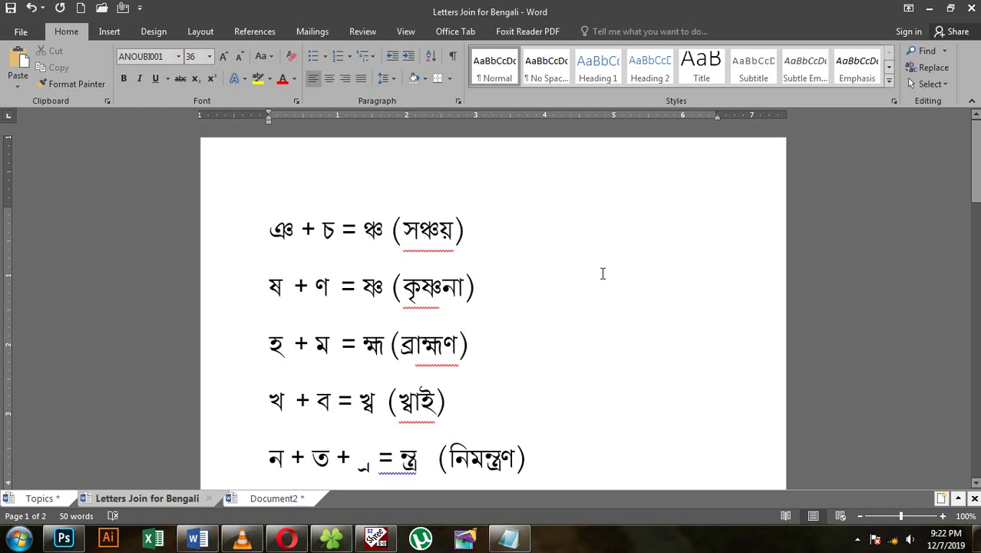
type("স")
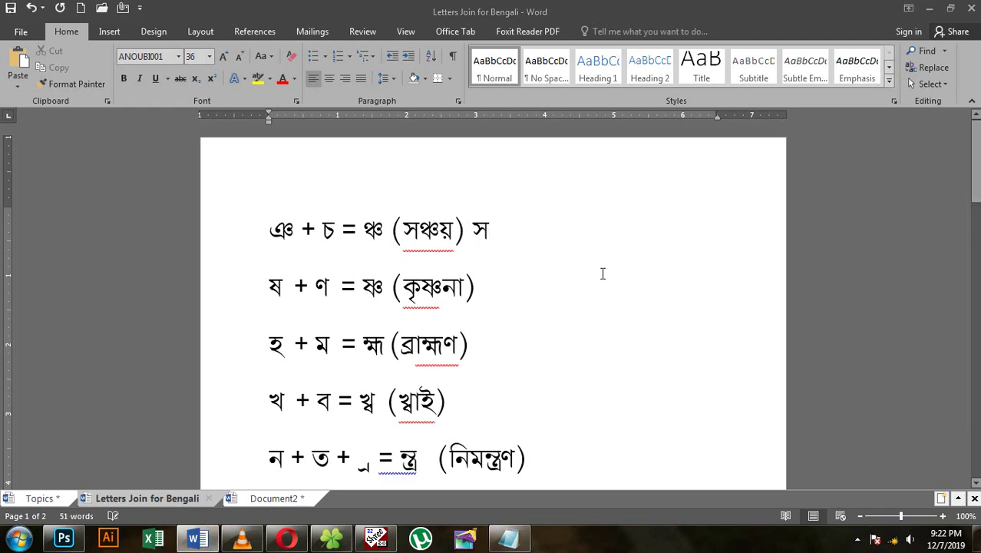
type("ঞ্চ")
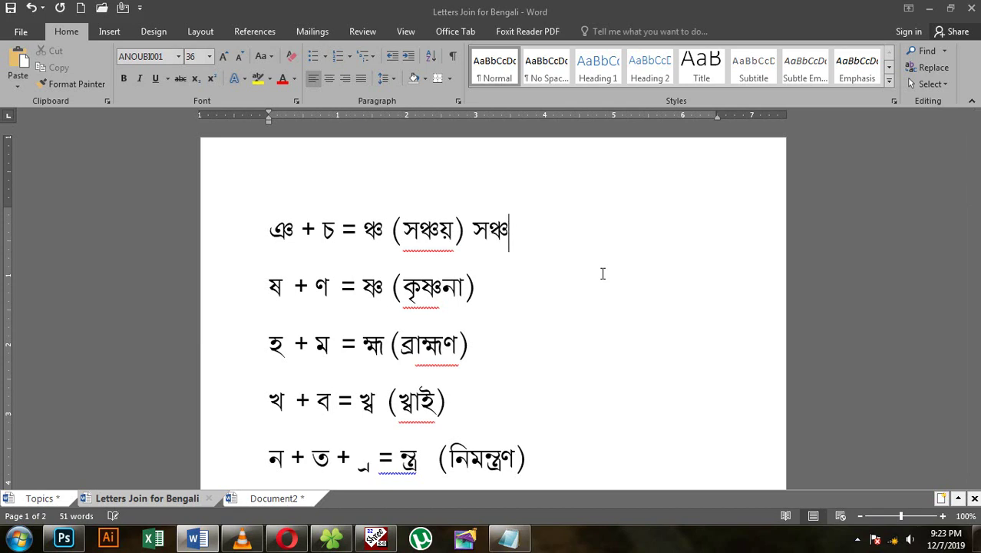
type("য়")
Write the word কৃষ্ণনা at the end of the ষ + ণ example line.
key("Down")
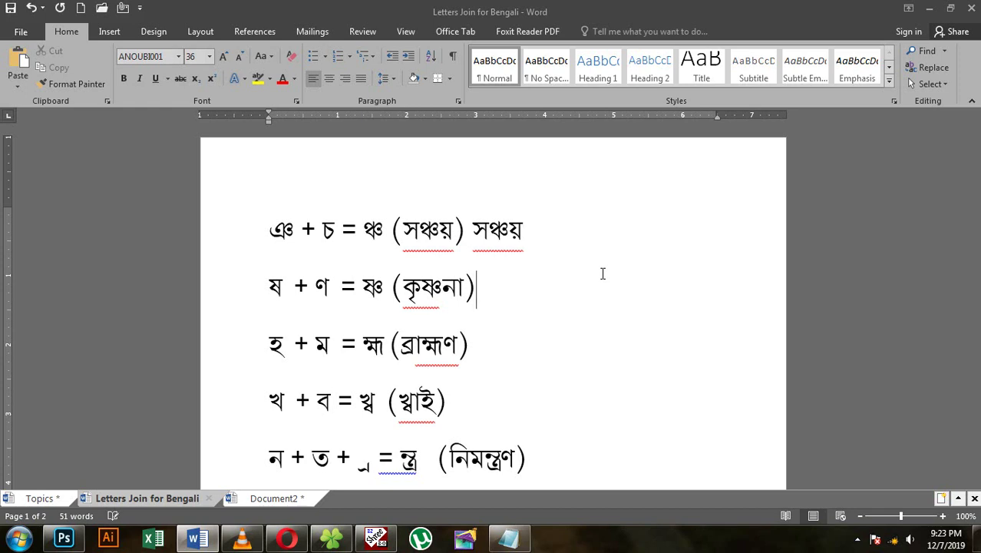
type("(কৃ")
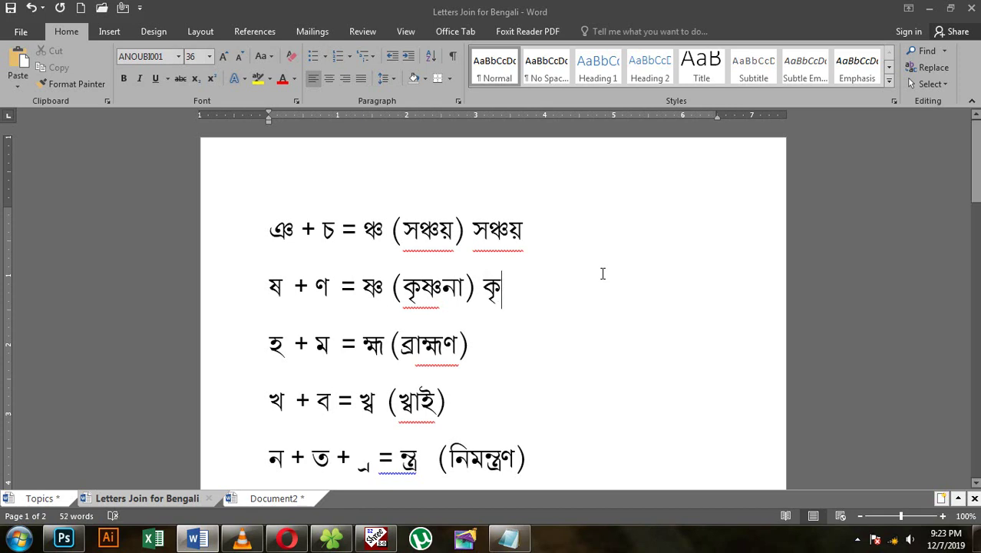
type("ষ")
key("BackSpace")
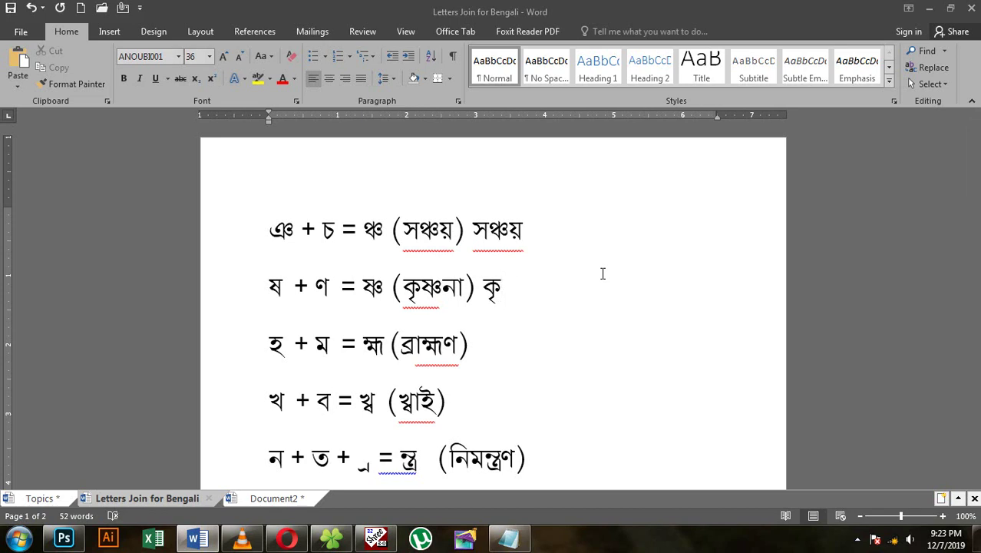
type("ষ")
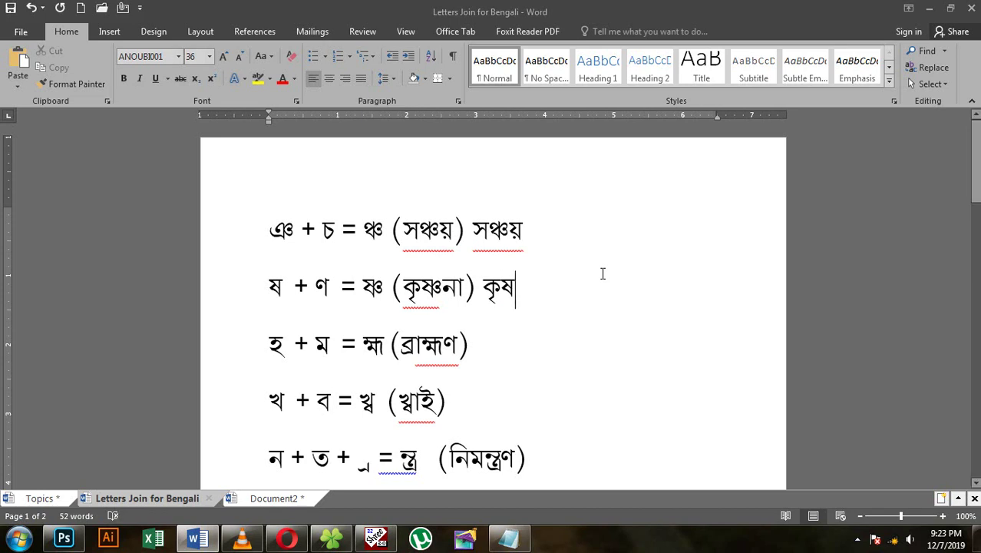
type("্ণ")
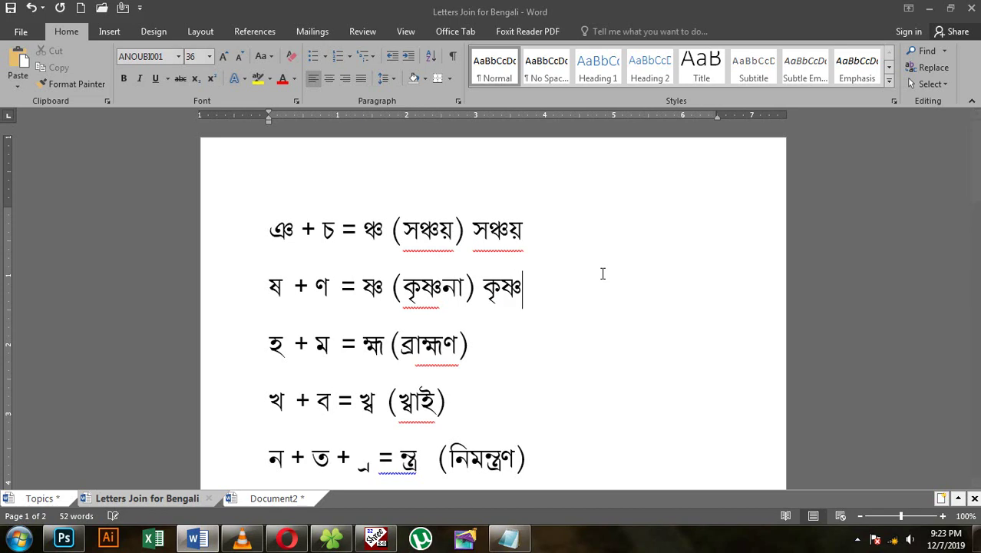
type("া")
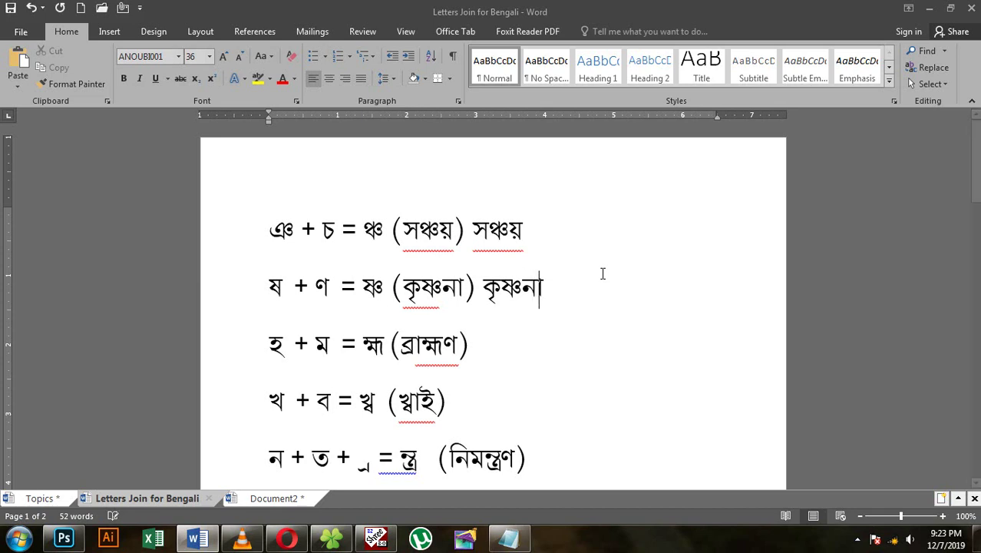
key("BackSpace")
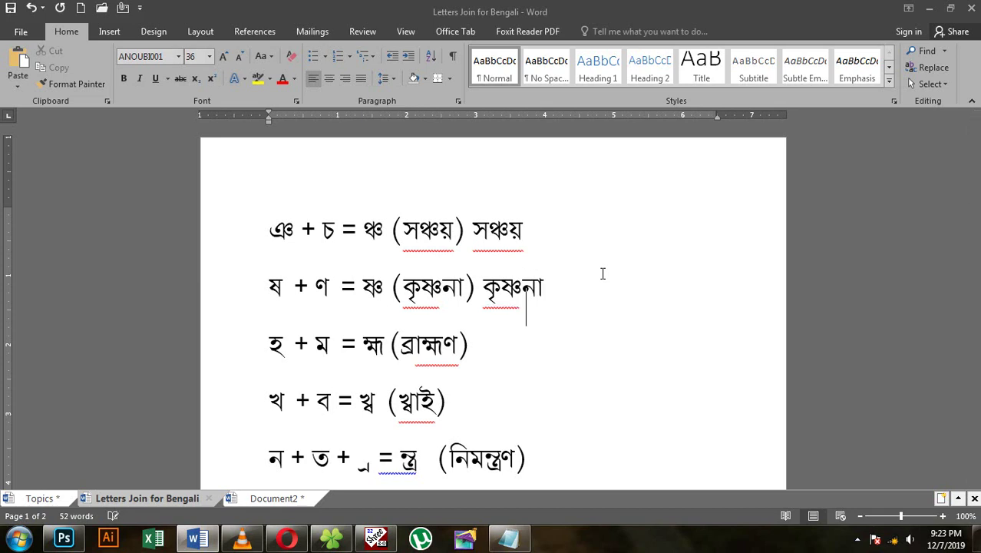
Write the word ব্রাহ্মণ at the end of the হ + ম example line.
key("Down")
type("ব্রাহ")
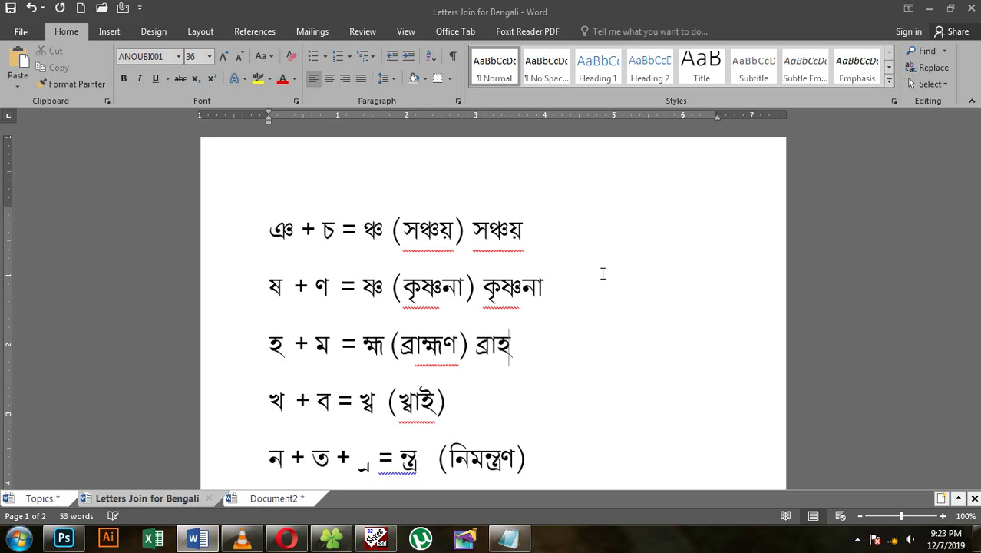
type("্ম")
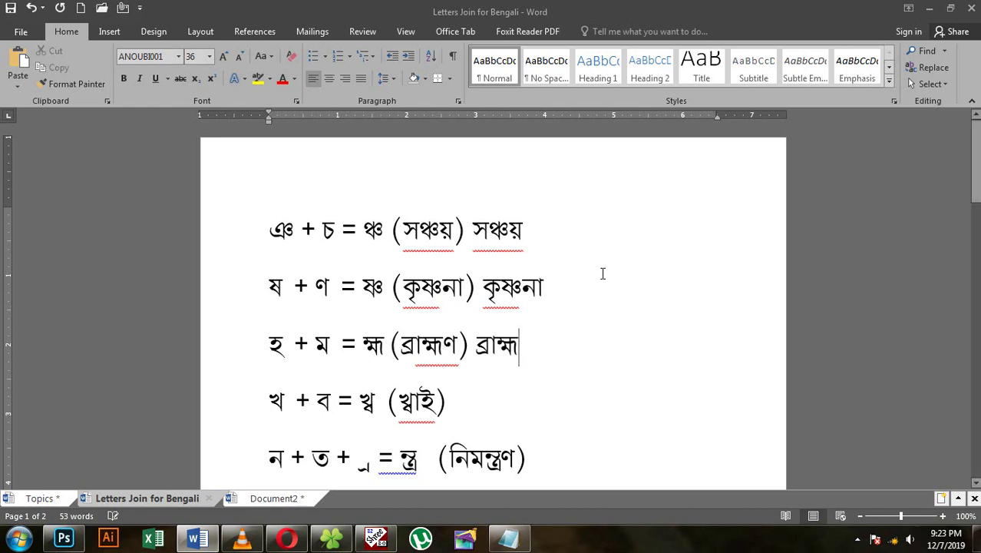
type("ণ খ")
Write the word খ্বাই at the end of the খ + ব example line.
type(" + ব = খ")
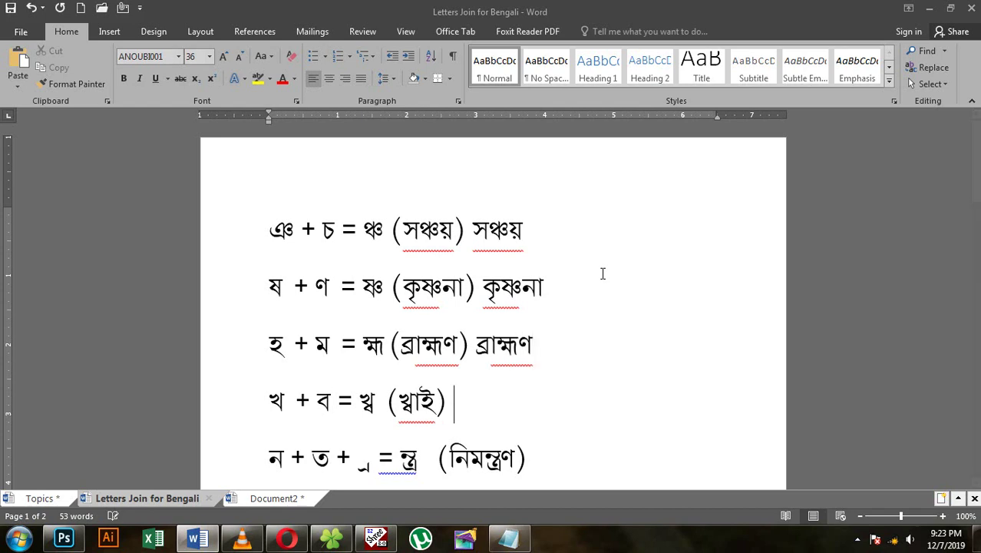
type("্")
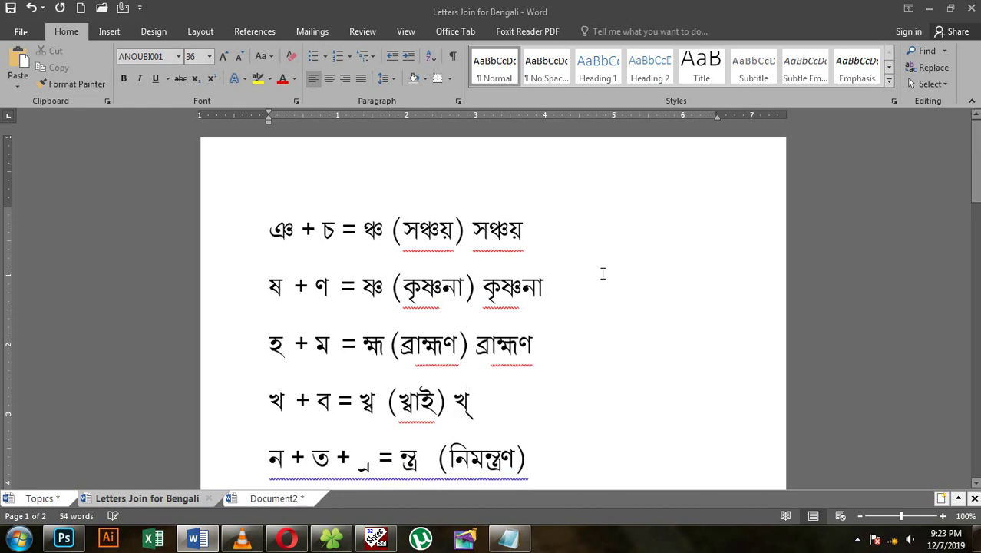
type("ব (খ্বা")
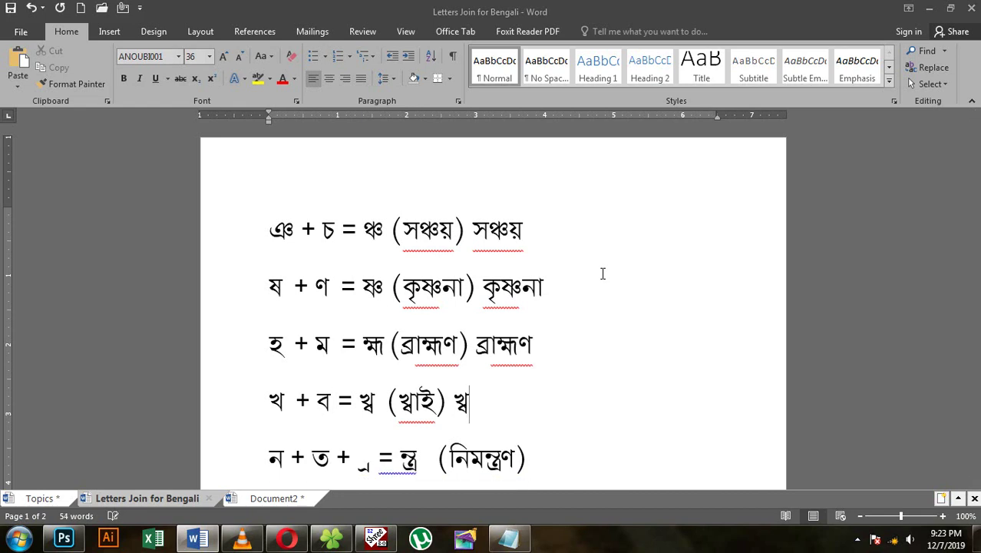
type("ই")
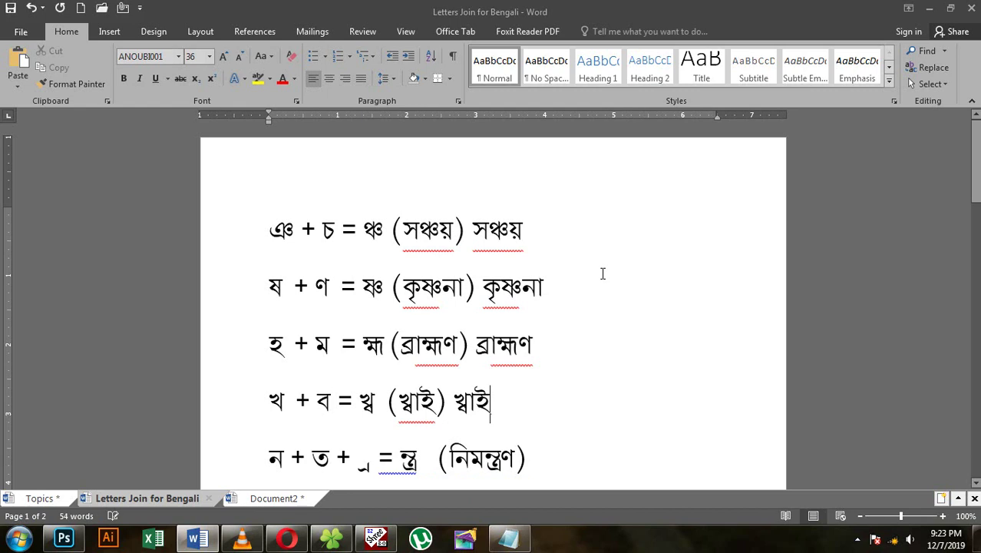
Write the word নিমন্ত্রণ at the end of the ন + ত example line and go to the end of the ষ + ঠ line.
scroll(607, 408, "down", 3)
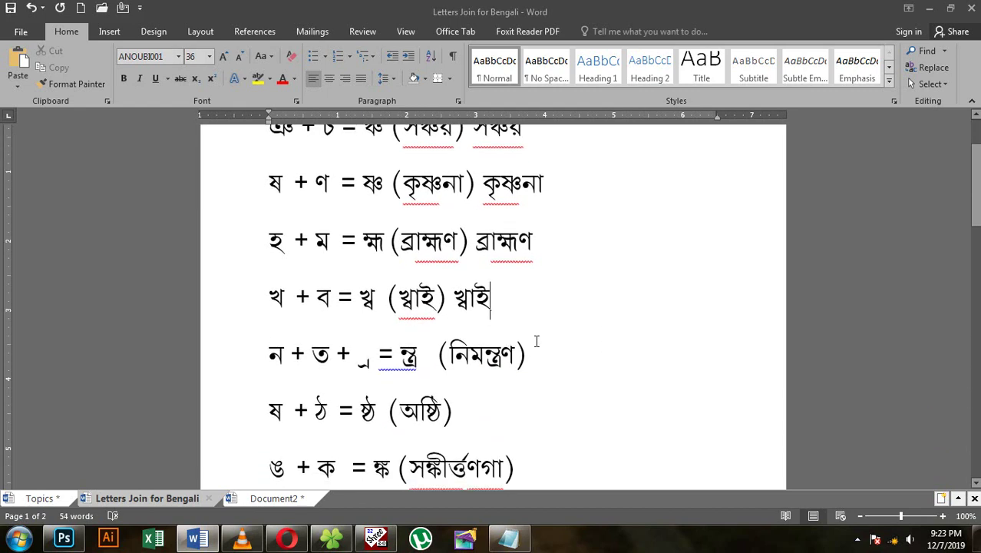
left_click(535, 352)
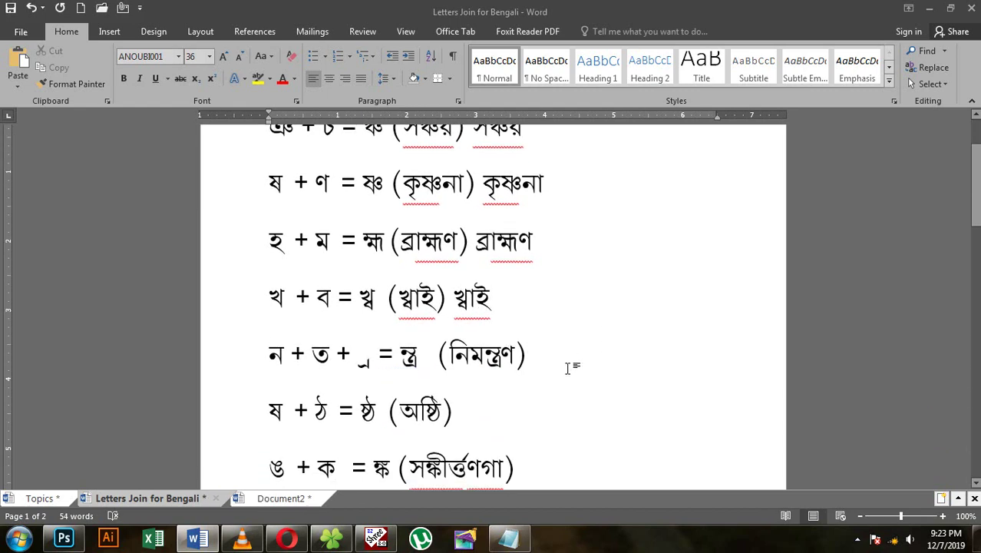
type("নিমন")
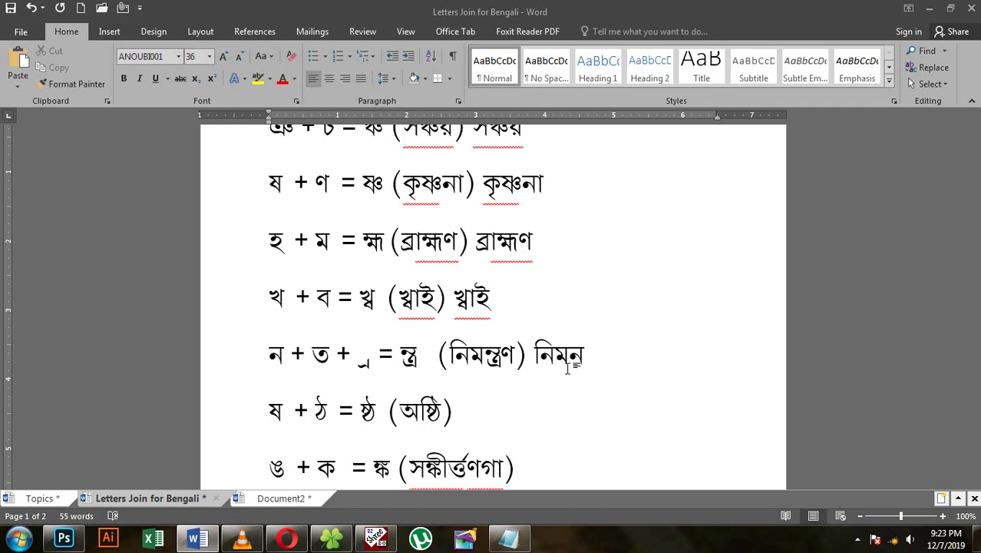
type("্ত্রণ")
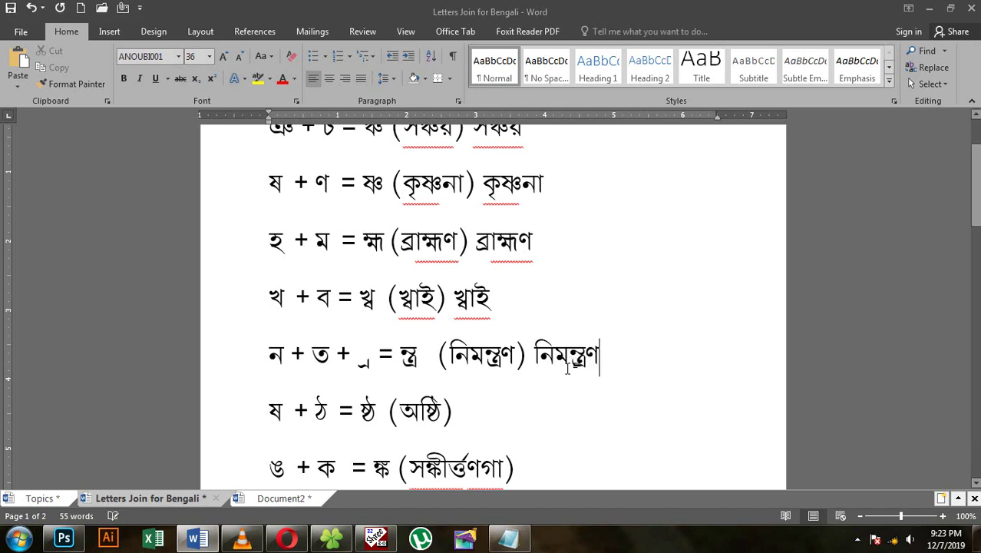
key("Down")
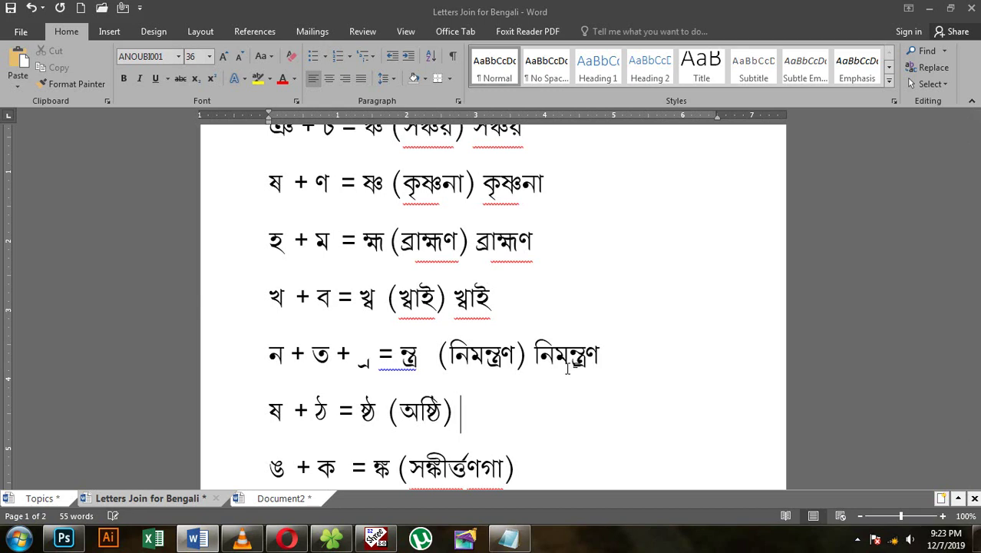
Switch to Shree-Lipi Ankur, test the Bengali letter অ in its test field, and return to the Word document.
left_click(376, 537)
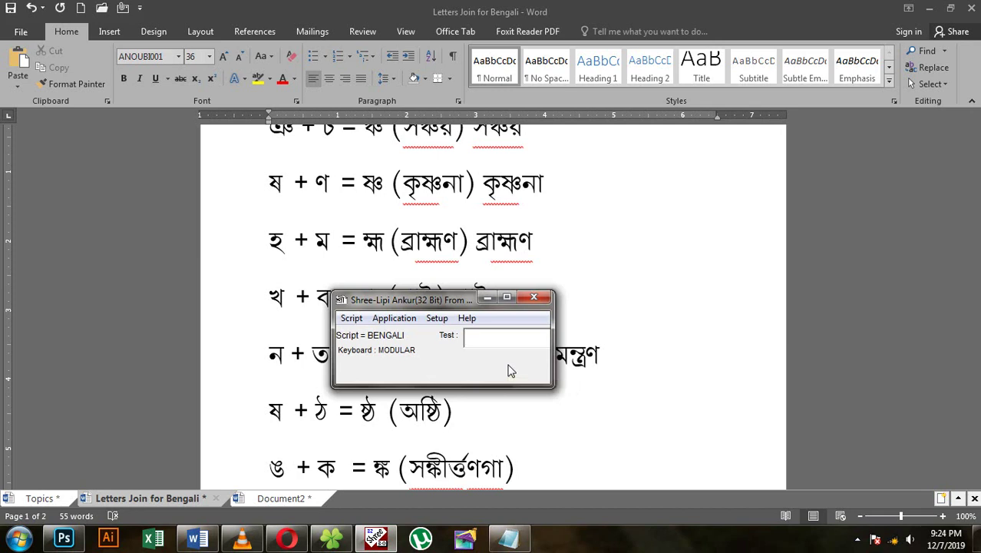
type("অ")
key("shift+Home")
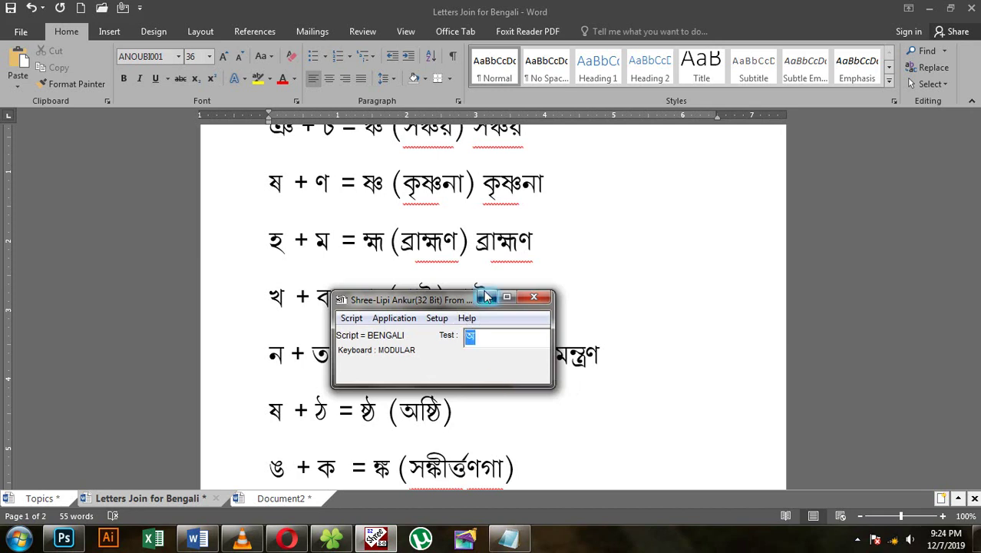
left_click(487, 297)
Write the word অষ্ঠি at the end of the ষ + ঠ example line.
type("অ")
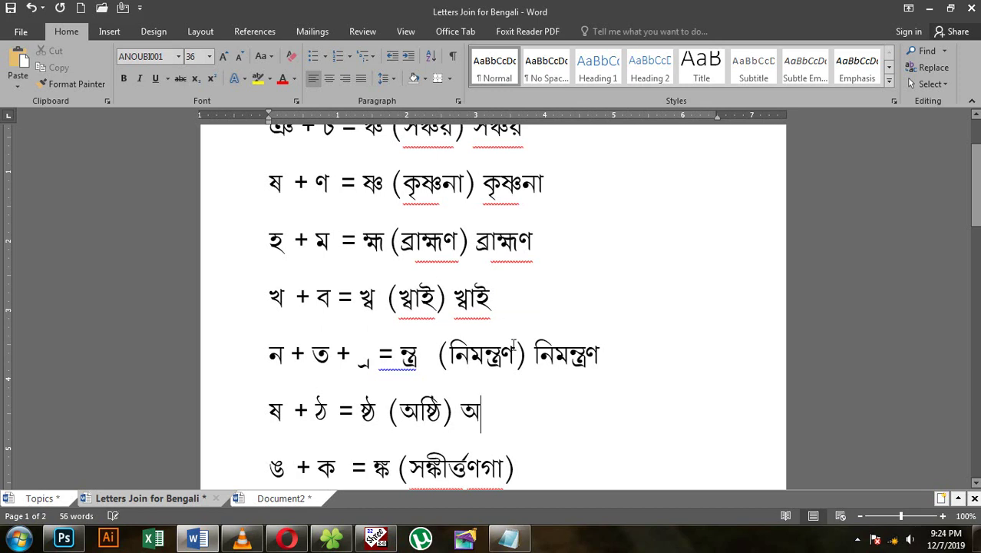
type("ি")
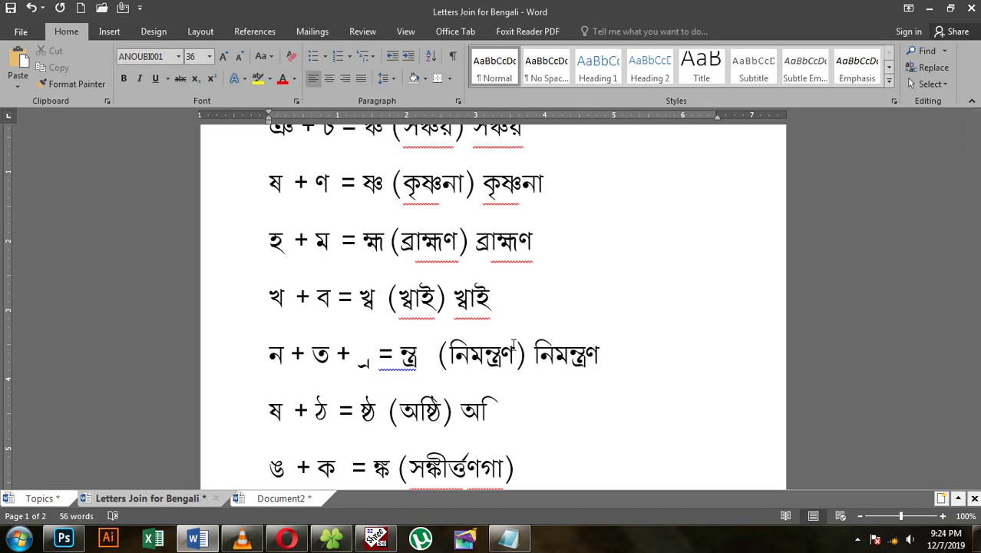
type("ষ")
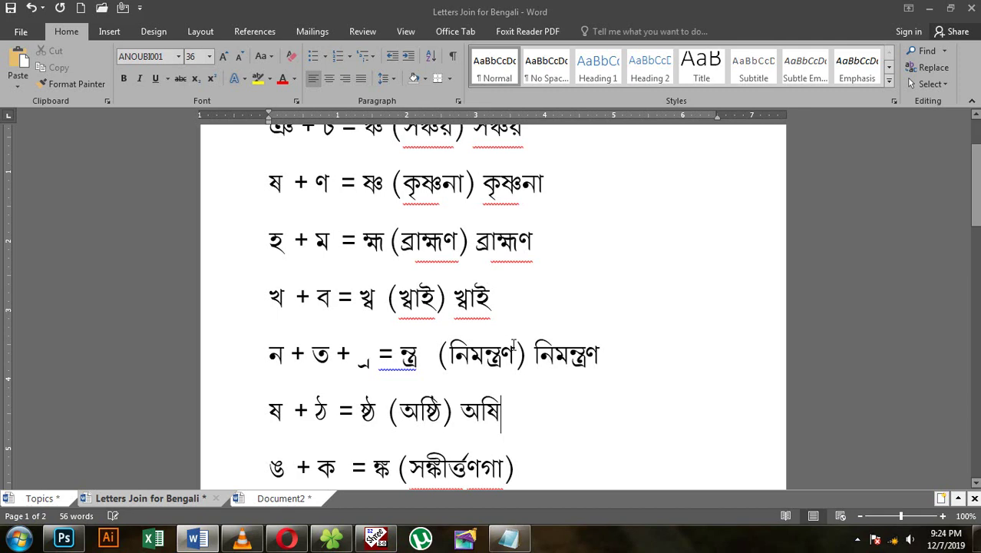
type("্")
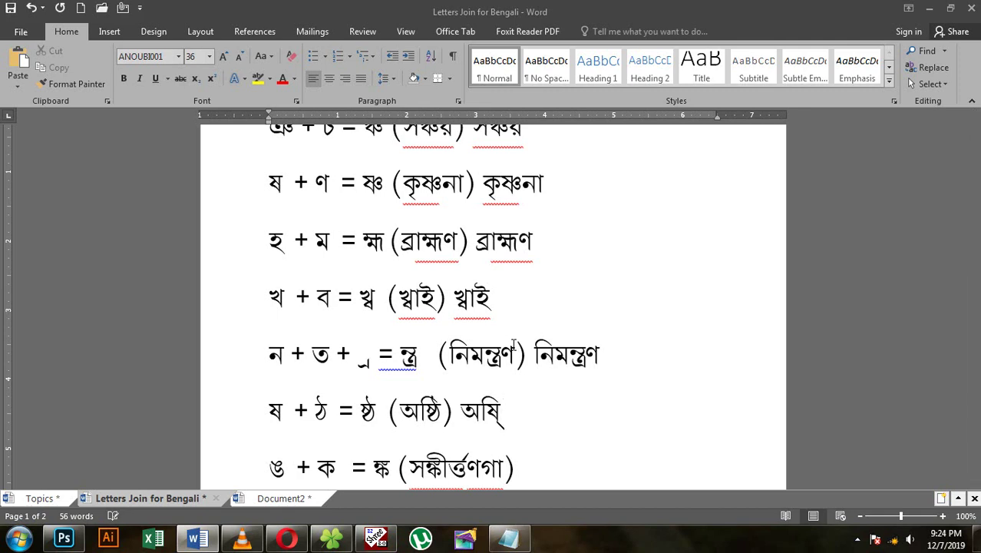
type("ঠ")
Write the word সঙ্কীর্ত্তণগা at the end of the ঙ + ক example line.
scroll(510, 372, "down", 2)
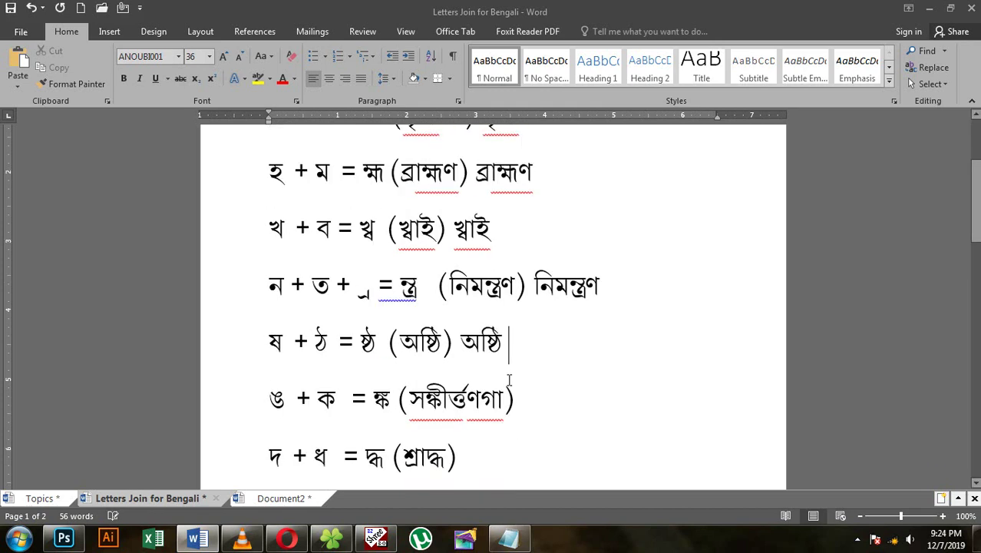
left_click(523, 401)
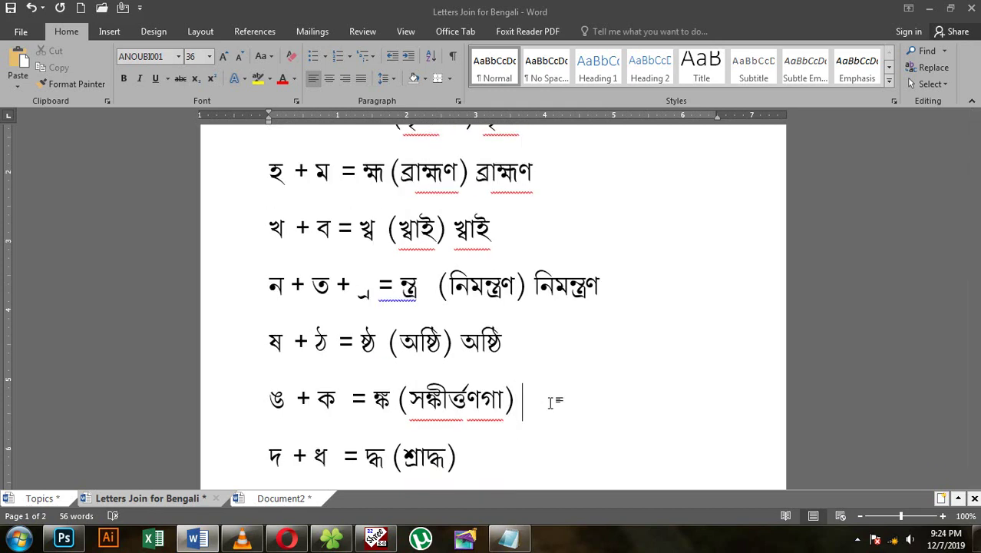
type("সঙ")
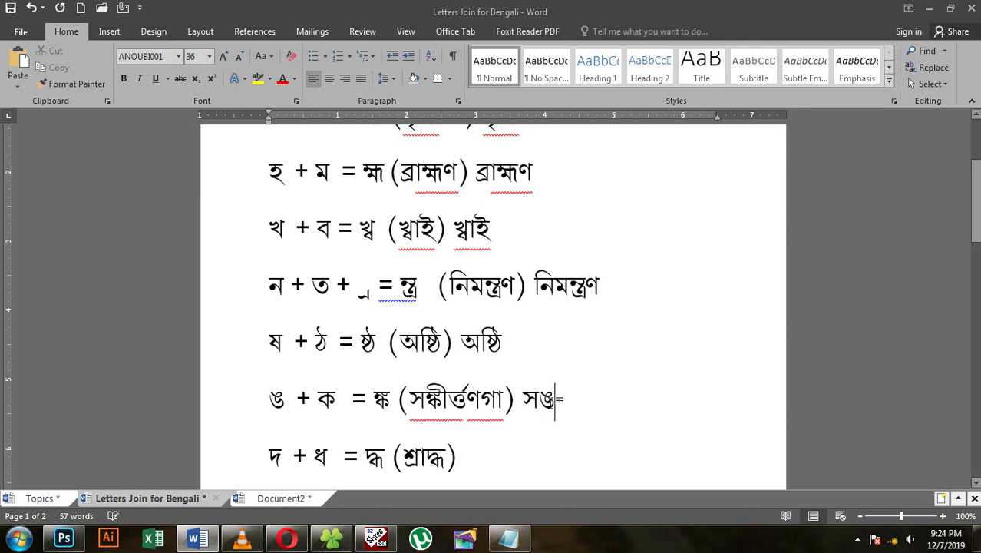
type("্")
type("ক")
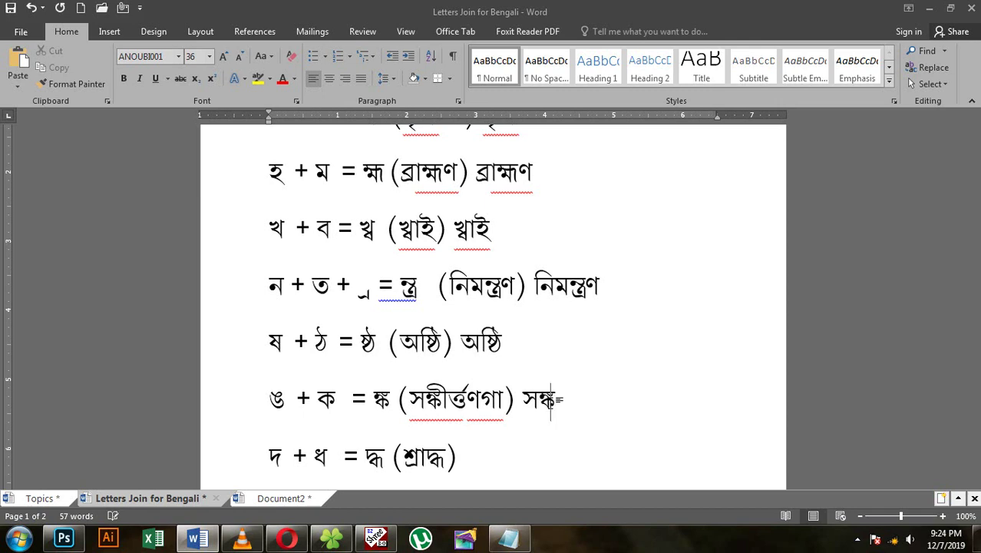
type("ীত্ত")
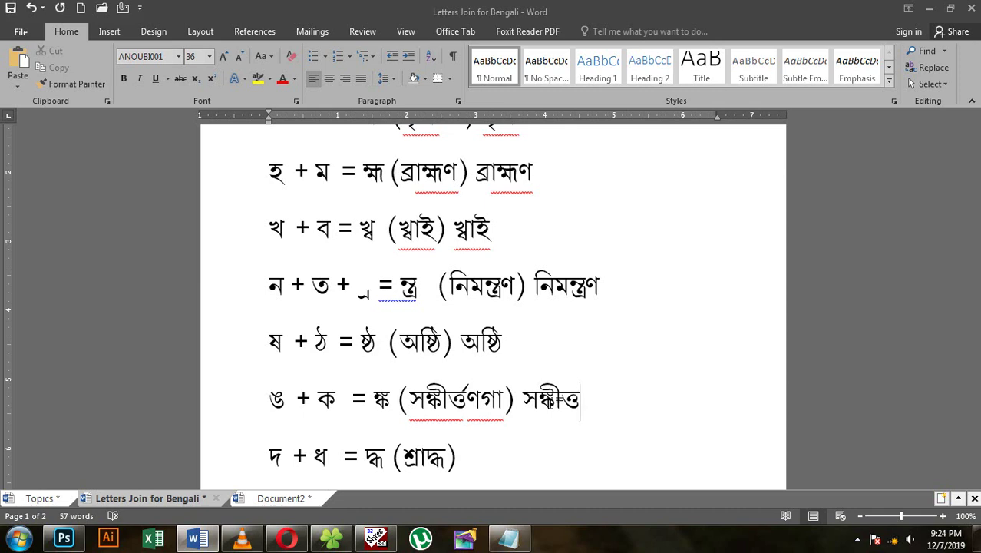
type("র্")
type("ণগ")
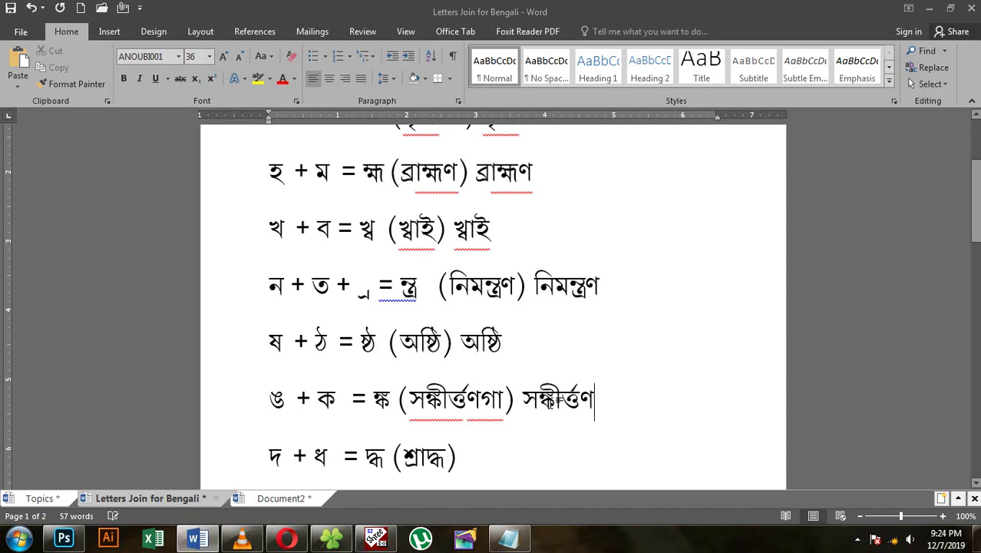
type("া")
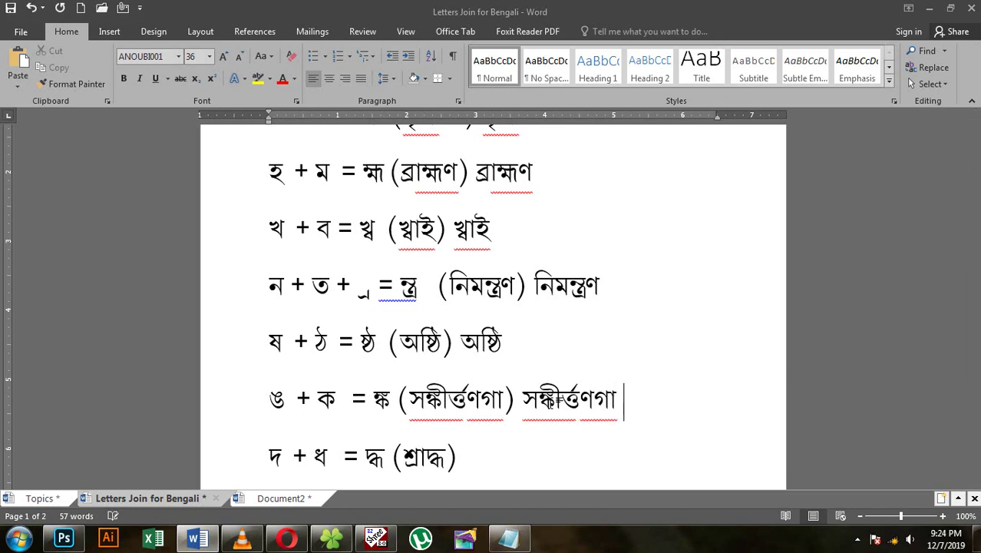
Write the word শ্রাদ্ধ in parentheses at the end of the দ + ধ example line.
scroll(558, 400, "down", 2)
left_click(519, 401)
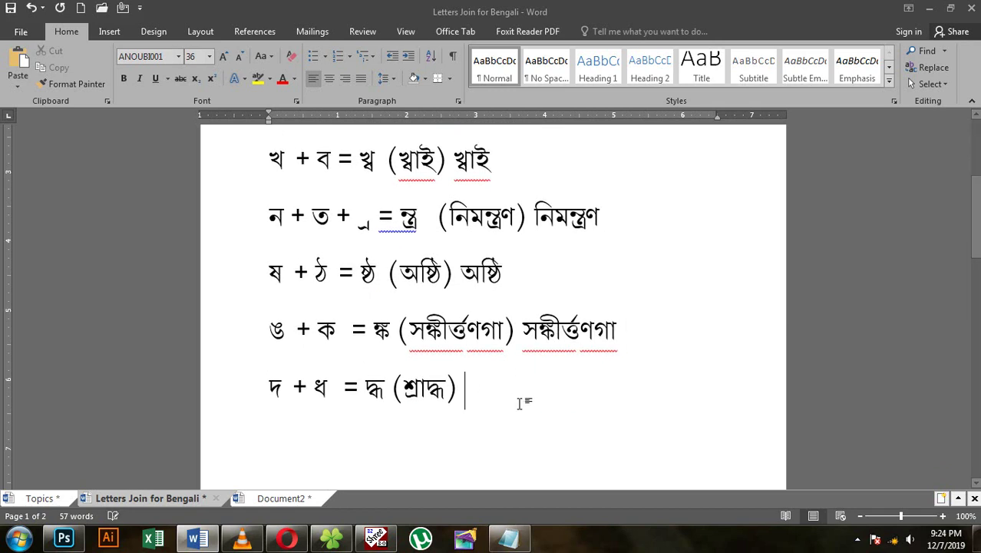
type("শ্রা")
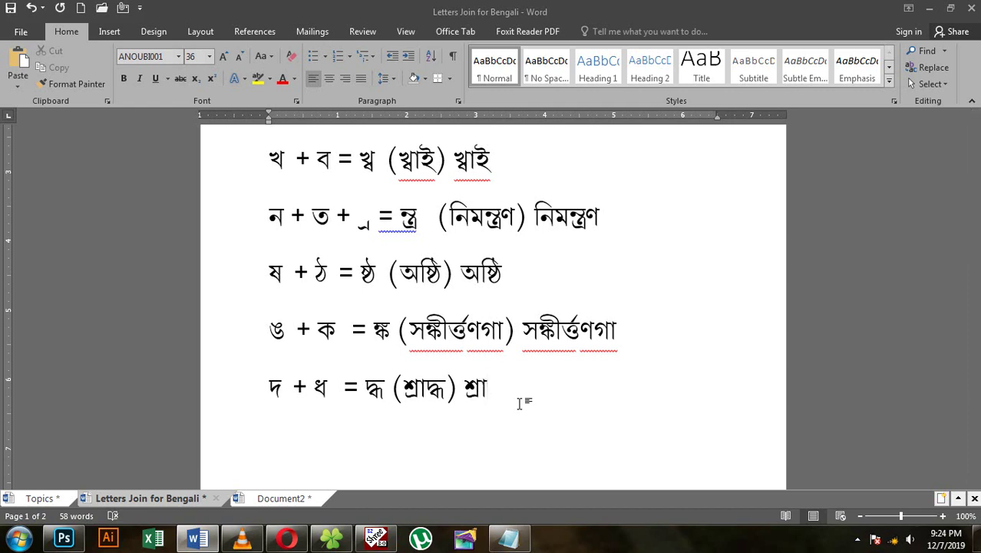
type("দ্ধ")
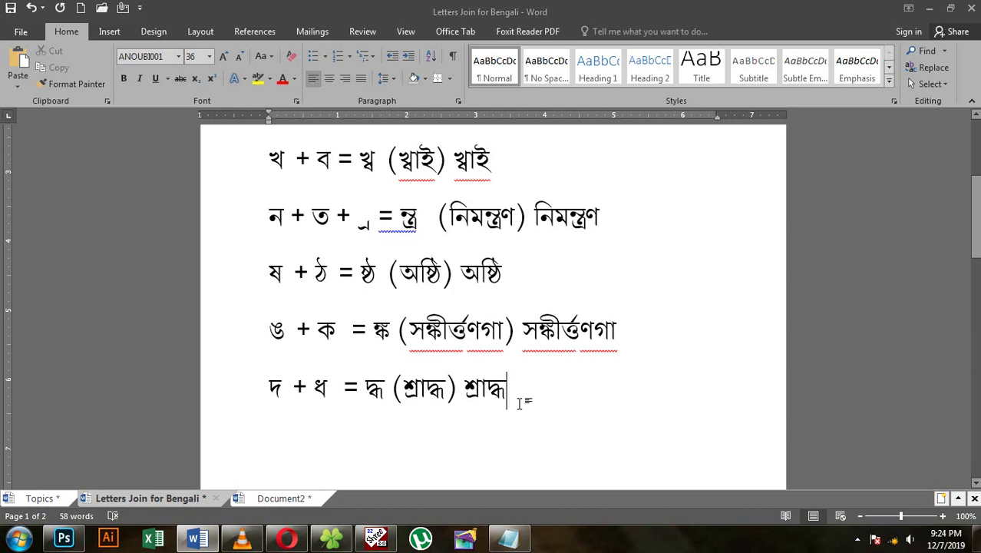
type(")")
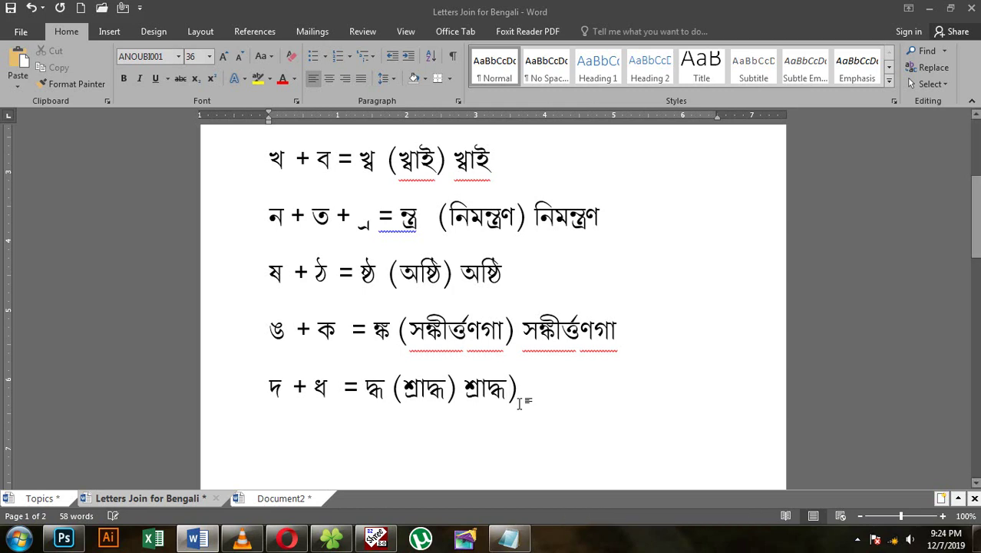
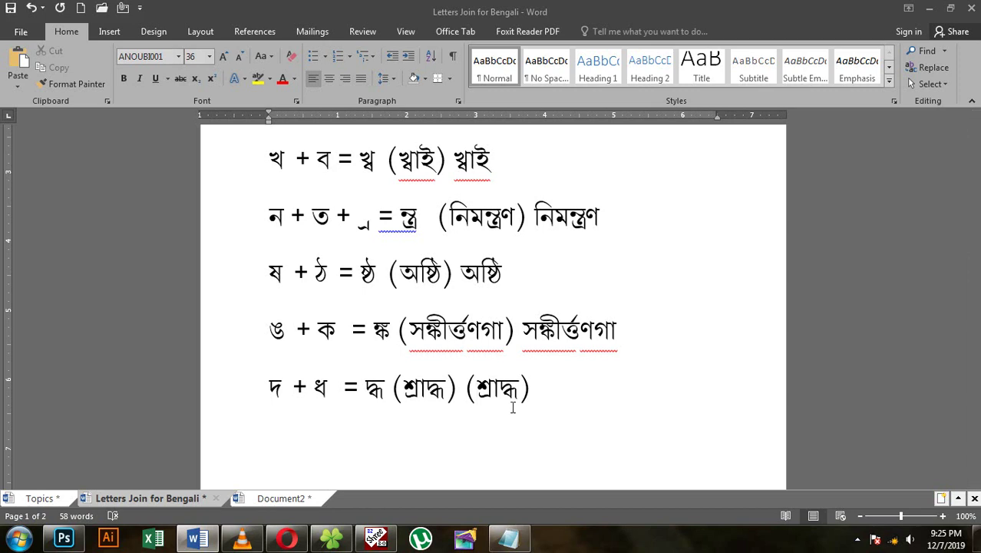
Review the example lines from the ঞ + চ line to the দ + ধ line and switch to the Topics document.
scroll(513, 405, "up", 6)
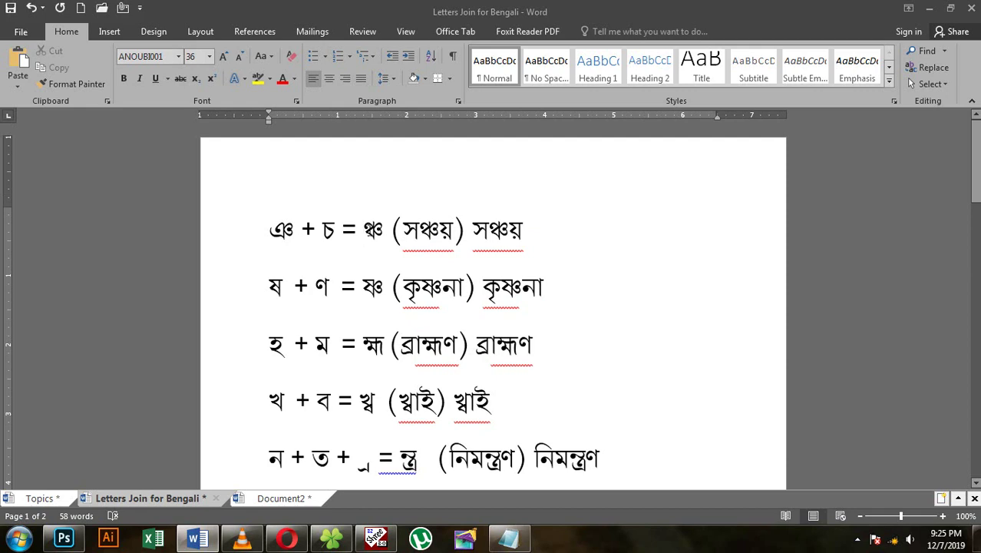
double_click(365, 230)
left_click(382, 241)
scroll(356, 292, "down", 6)
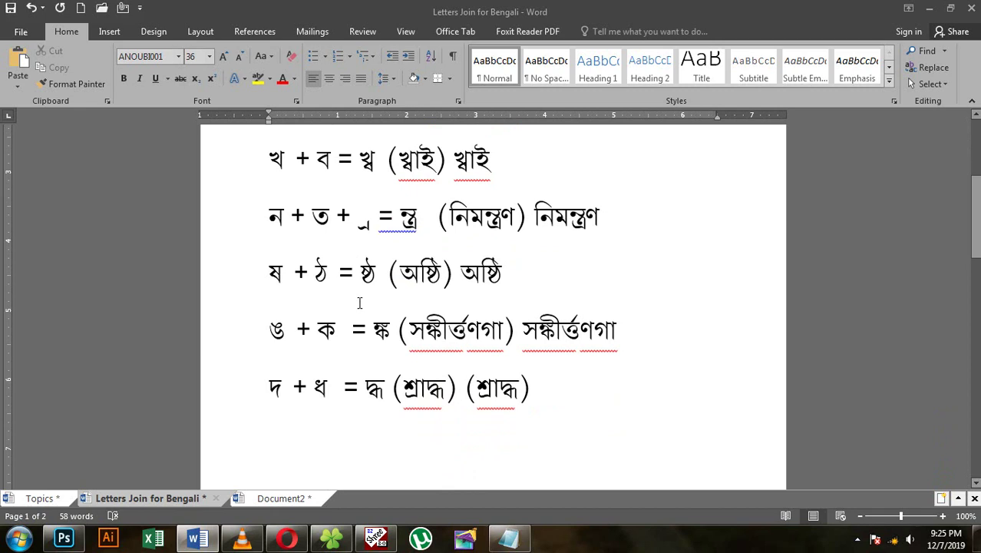
scroll(359, 302, "up", 5)
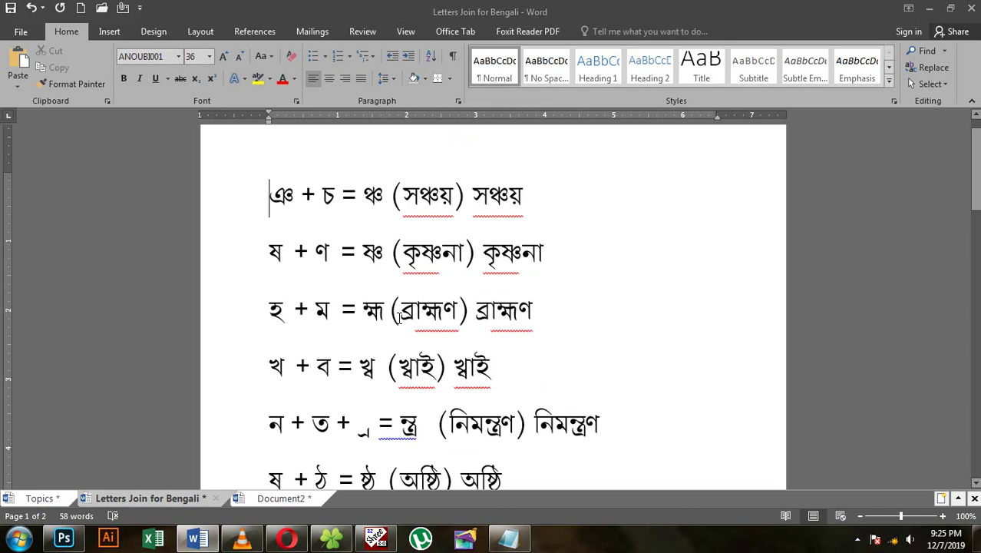
left_click(42, 498)
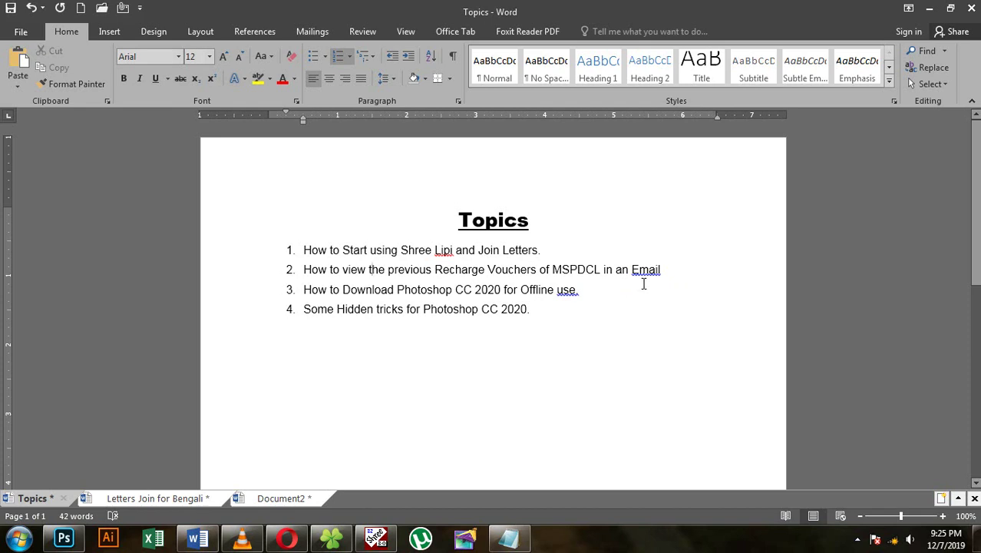
Connect the computer to the Remind note wireless network and close the Shree-Lipi Ankur program.
left_click(893, 539)
left_click(897, 330)
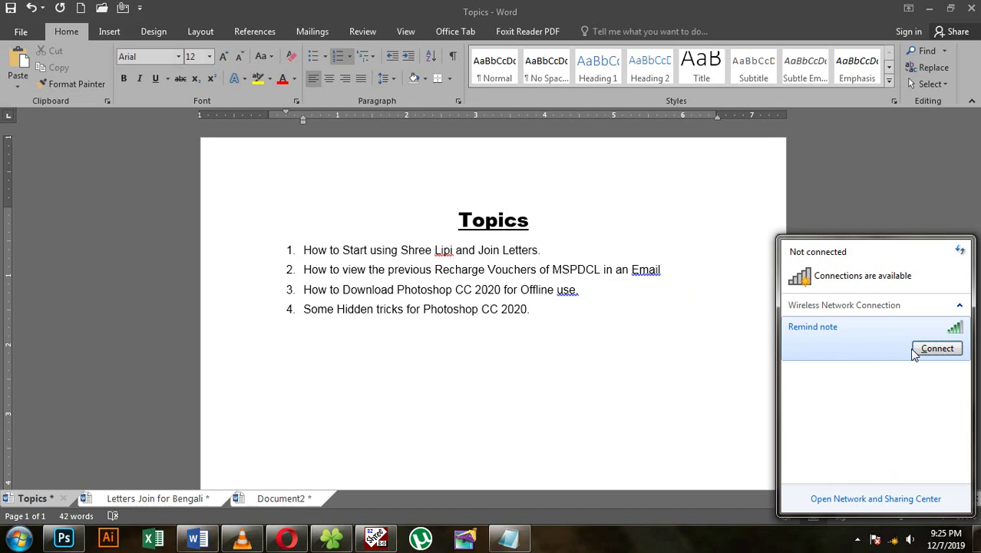
left_click(916, 351)
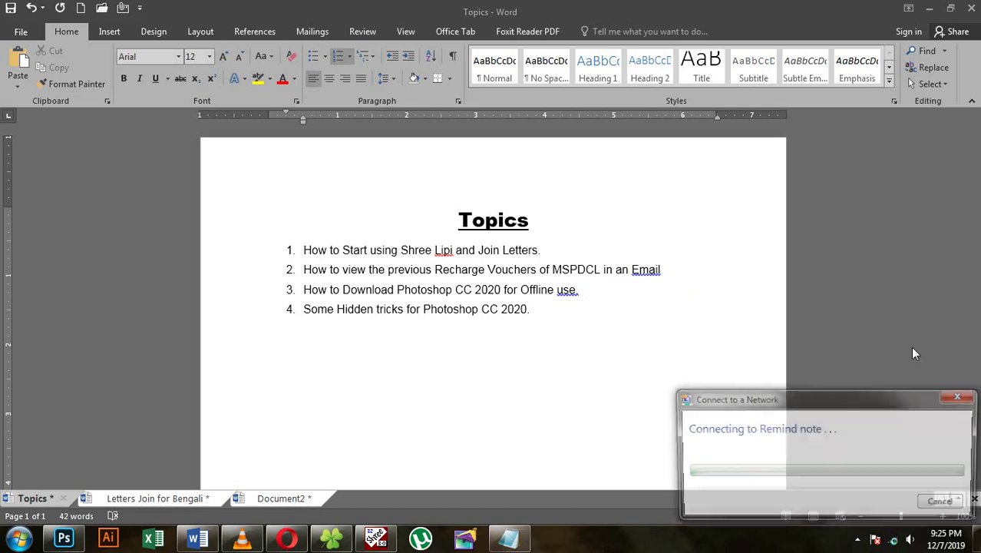
right_click(376, 540)
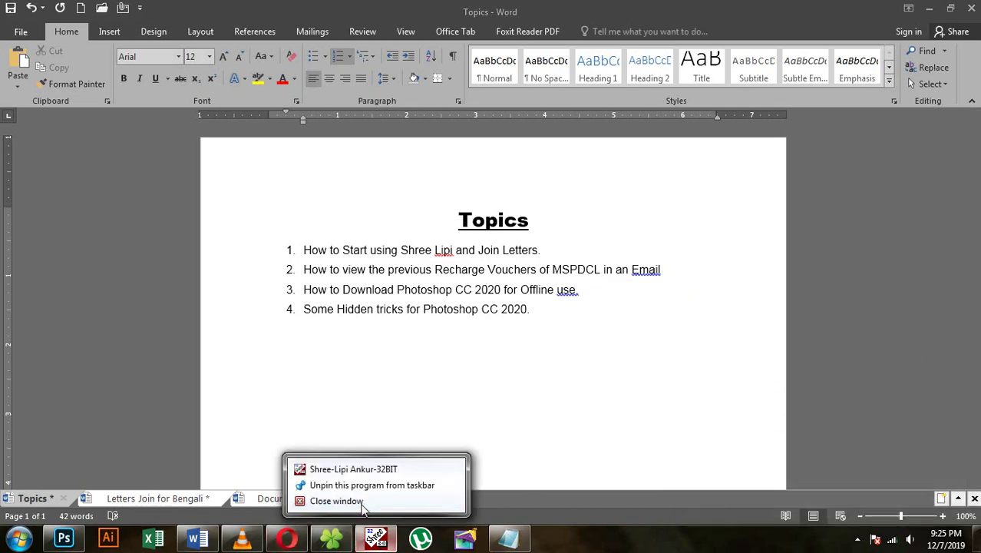
left_click(360, 505)
Switch to the Opera browser and search Google for gmail in a new tab.
left_click(289, 540)
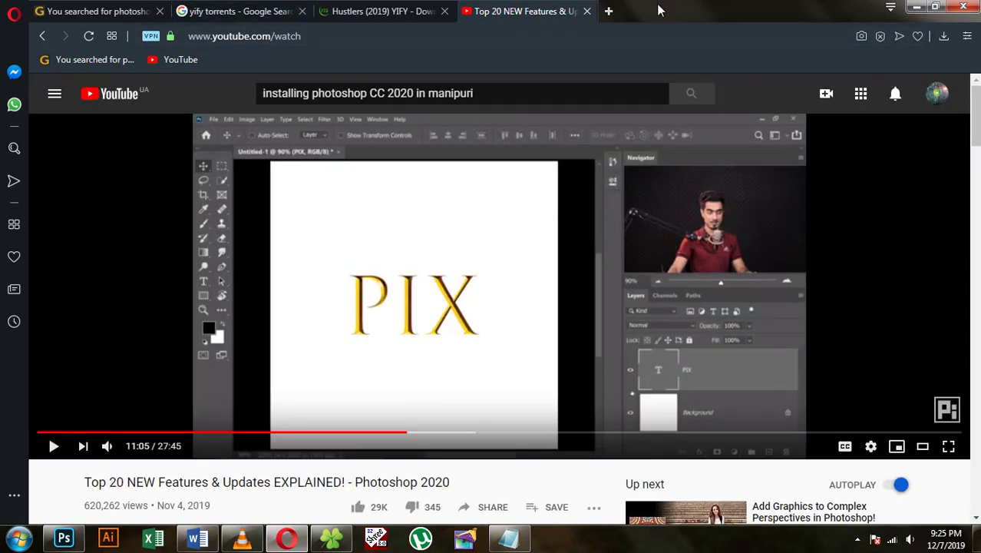
left_click(610, 13)
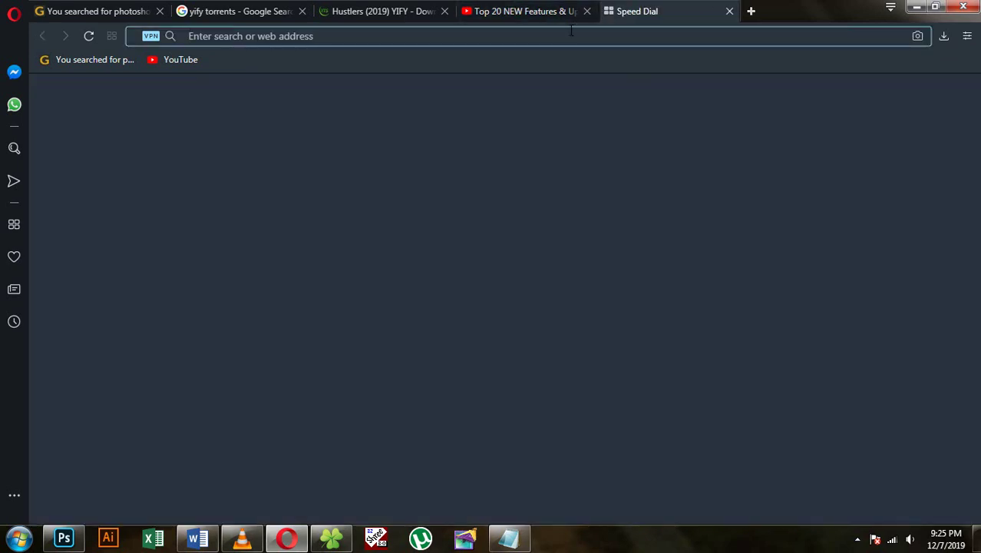
left_click(571, 31)
type("gma")
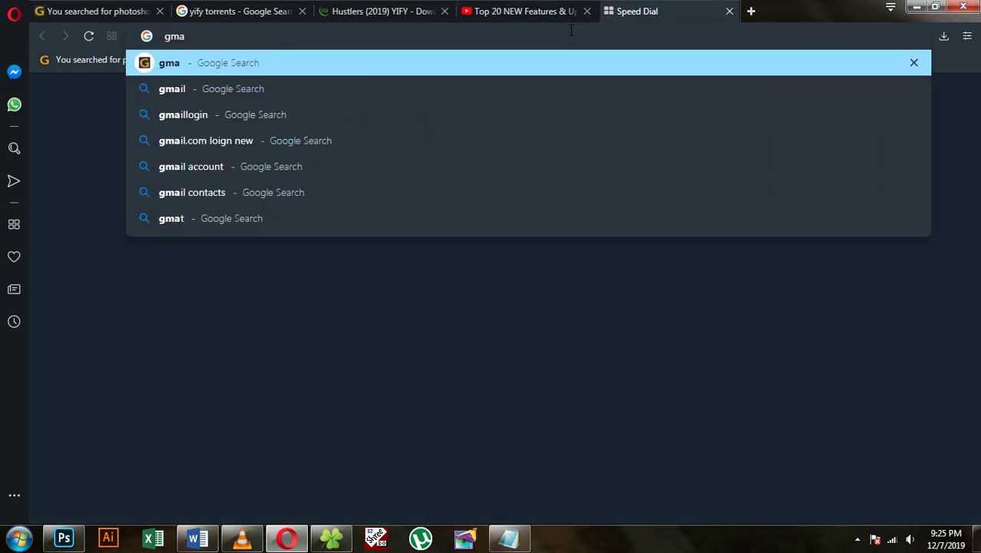
type("il")
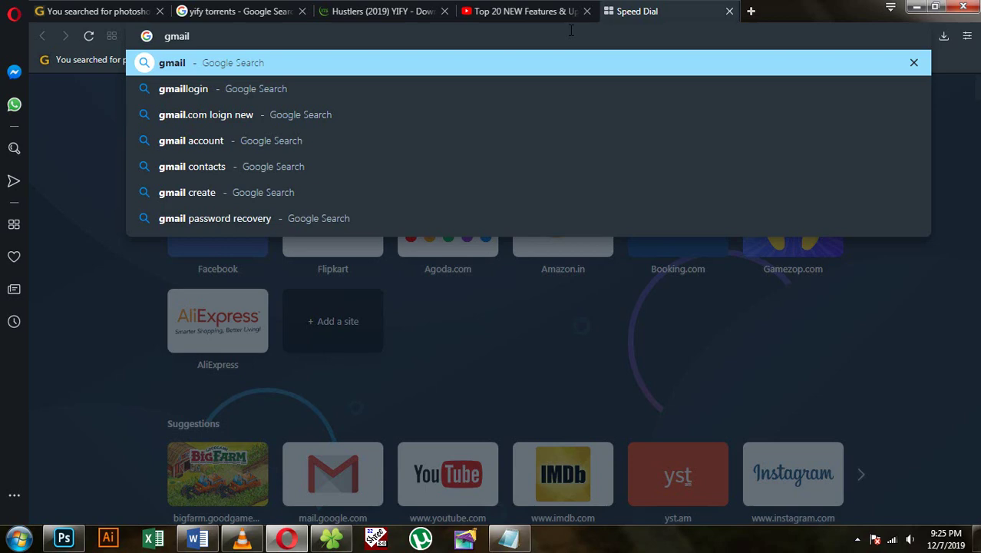
key("Return")
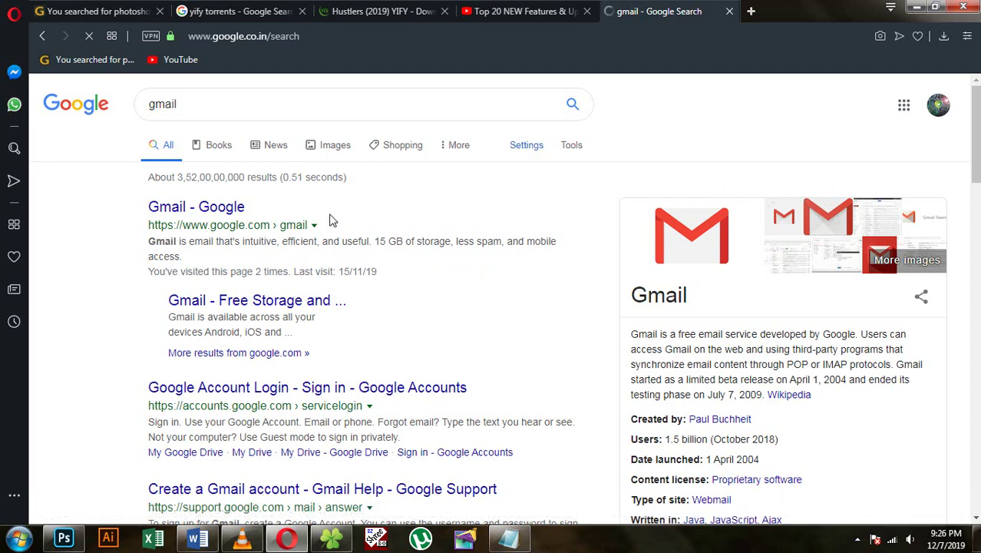
Open Gmail from the search results, and request it again from the list of Google apps.
left_click(196, 208)
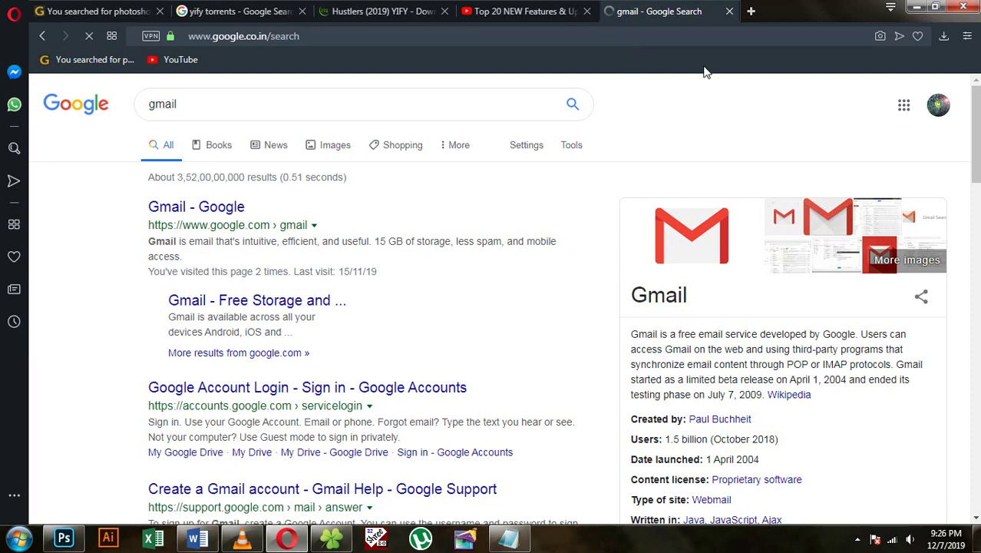
left_click(903, 105)
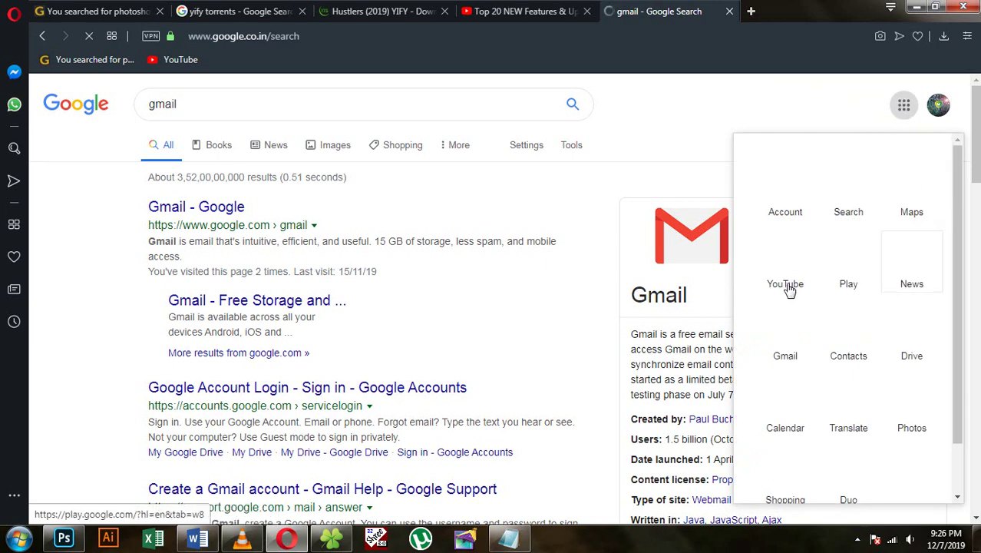
left_click(788, 354)
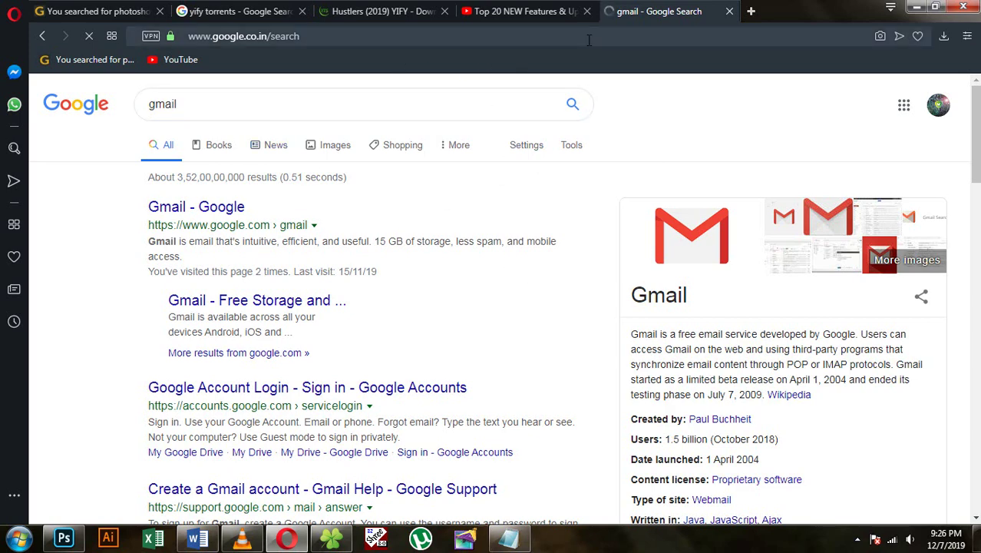
Check the Topics list in Word, and return to Opera to view the photoshop CC 2020 results on the Get Into PC site.
left_click(198, 539)
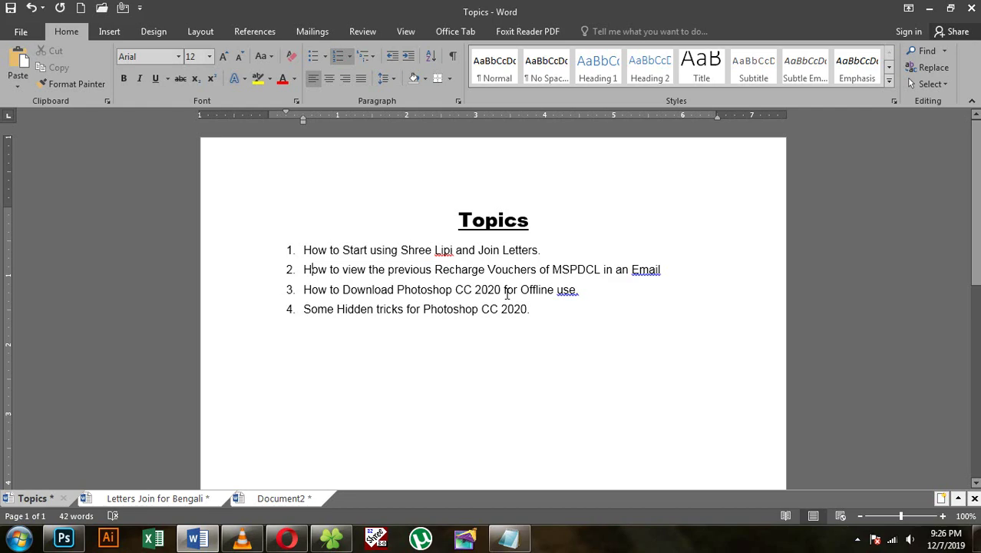
left_click(929, 8)
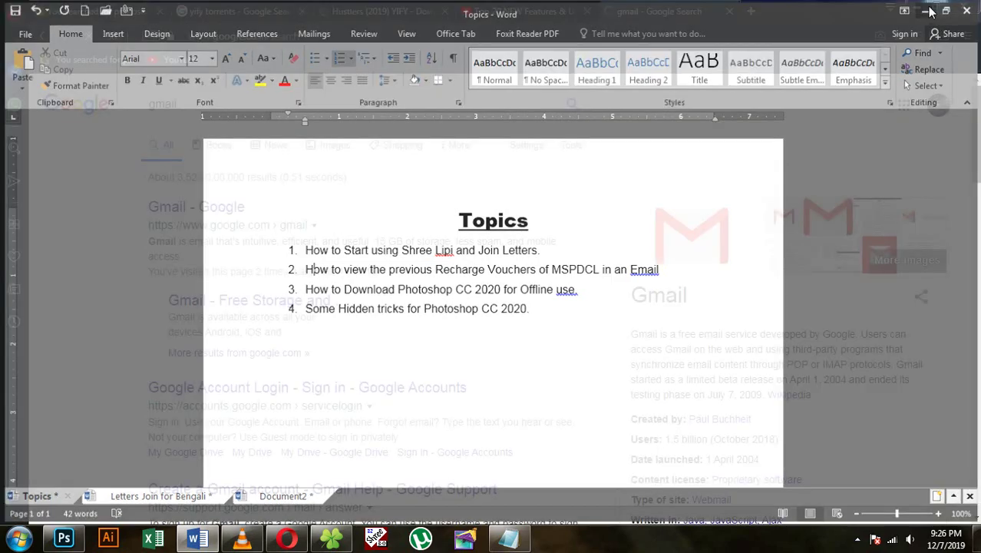
left_click(104, 11)
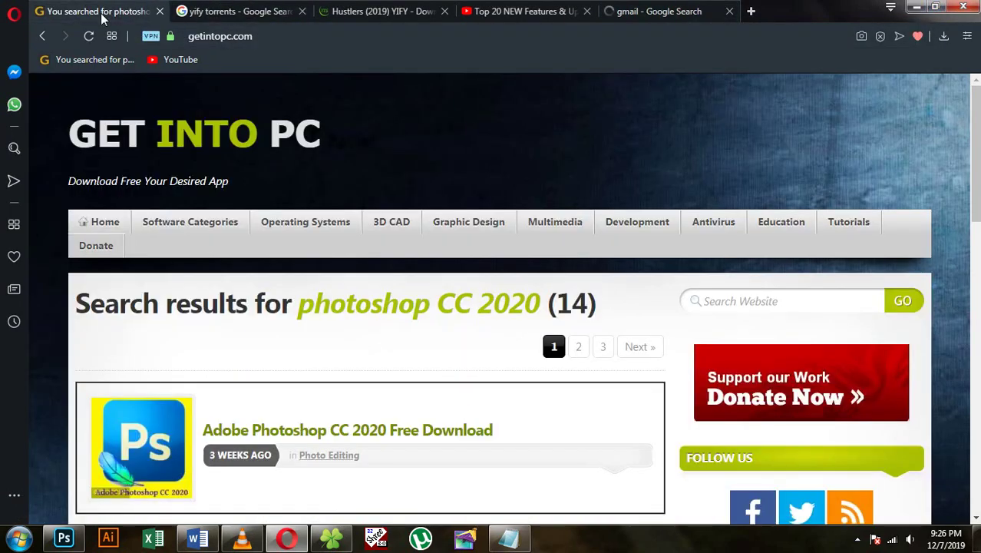
scroll(355, 412, "down", 1)
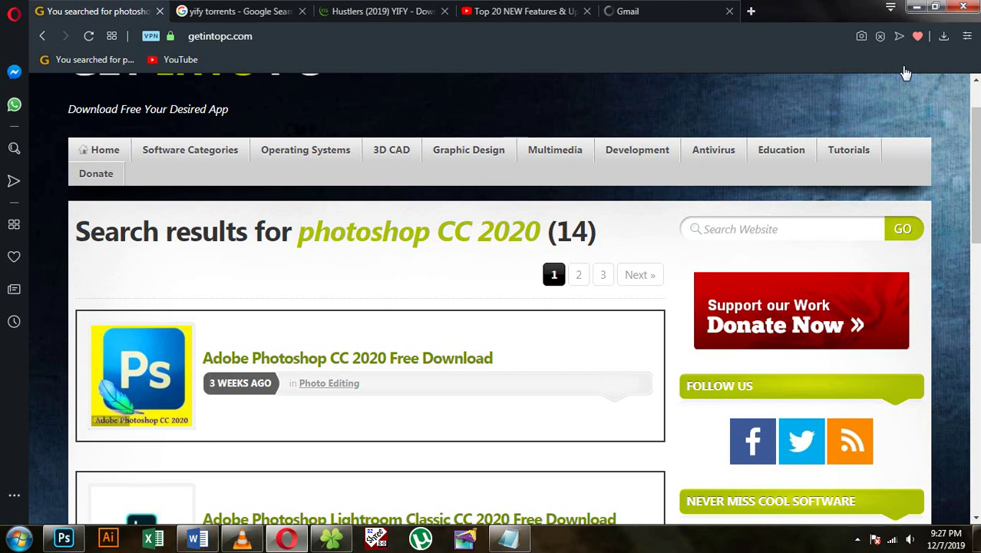
Minimize the browser, switch to Photoshop and show its version information.
left_click(916, 7)
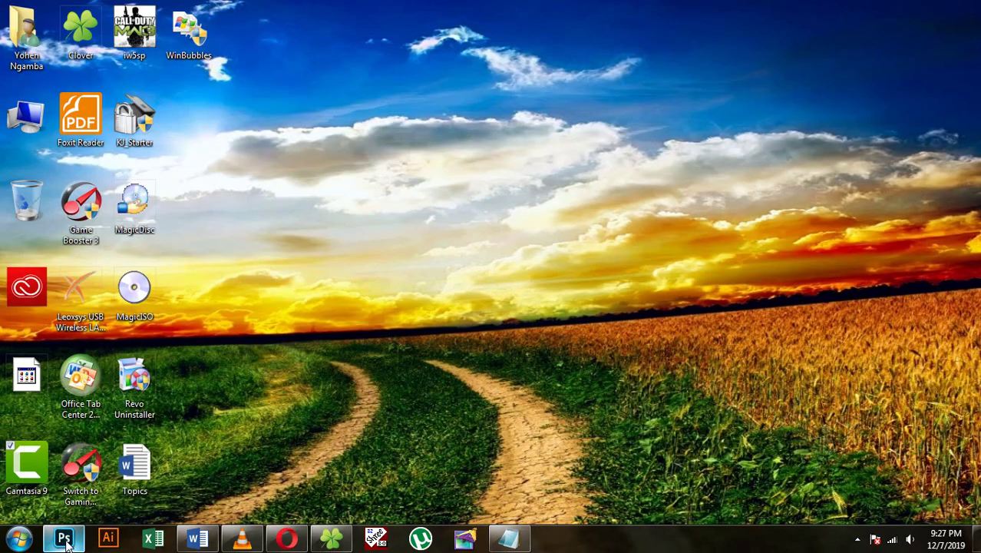
left_click(66, 541)
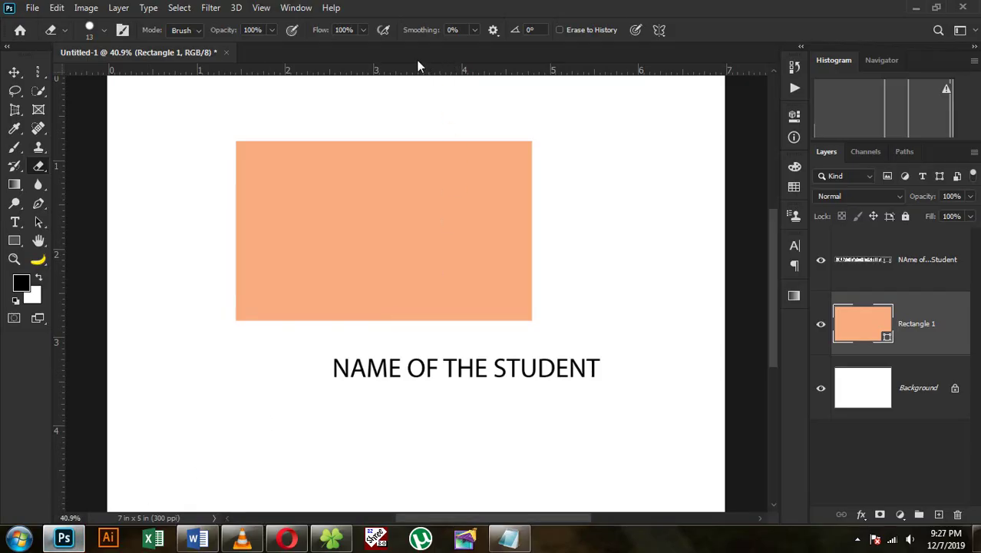
left_click(330, 8)
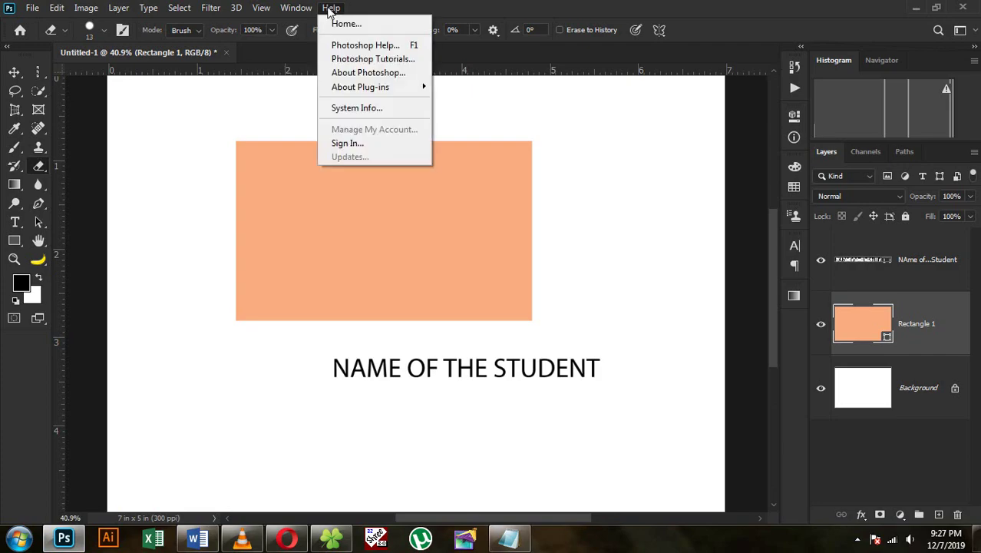
left_click(361, 74)
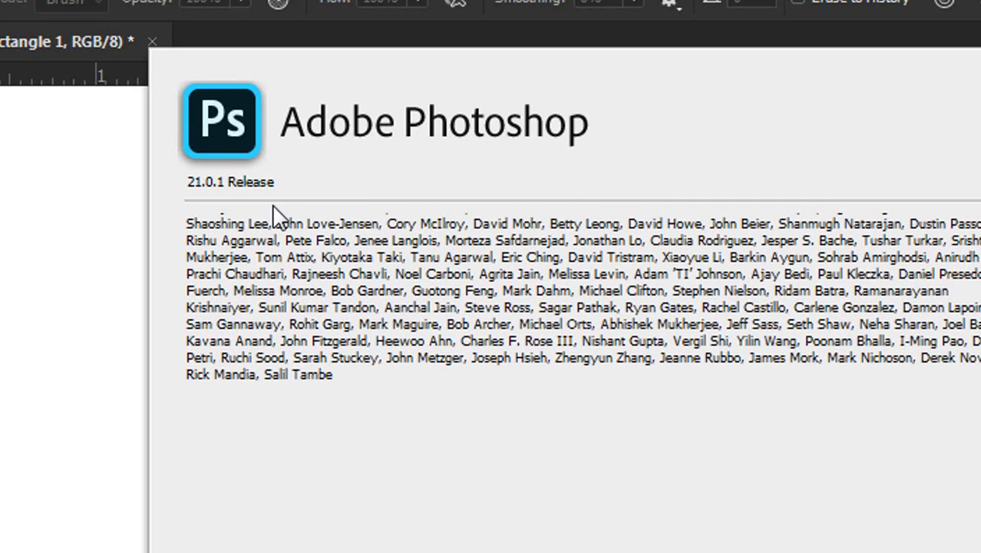
Close the version information, minimize Photoshop and view the computer's system properties from the desktop.
left_click(66, 251)
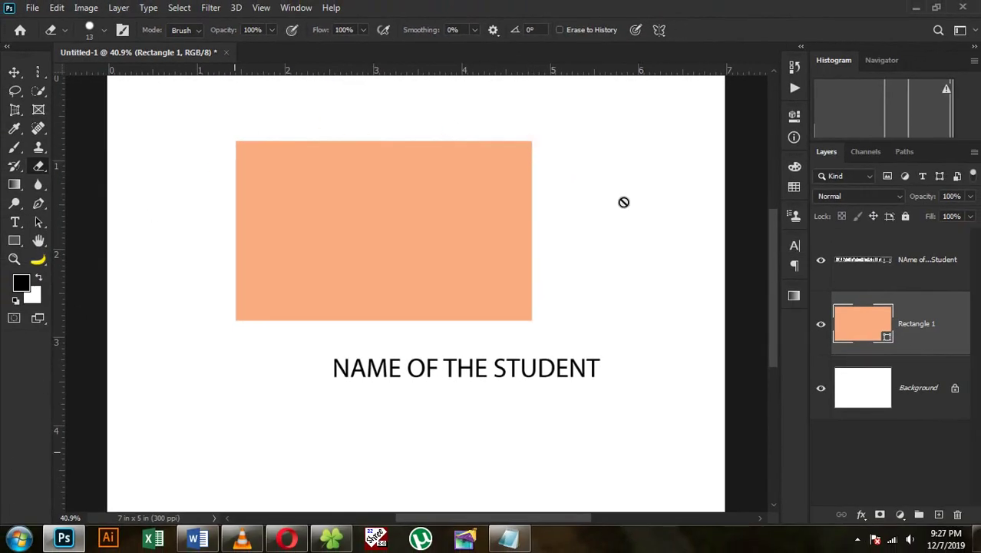
left_click(916, 7)
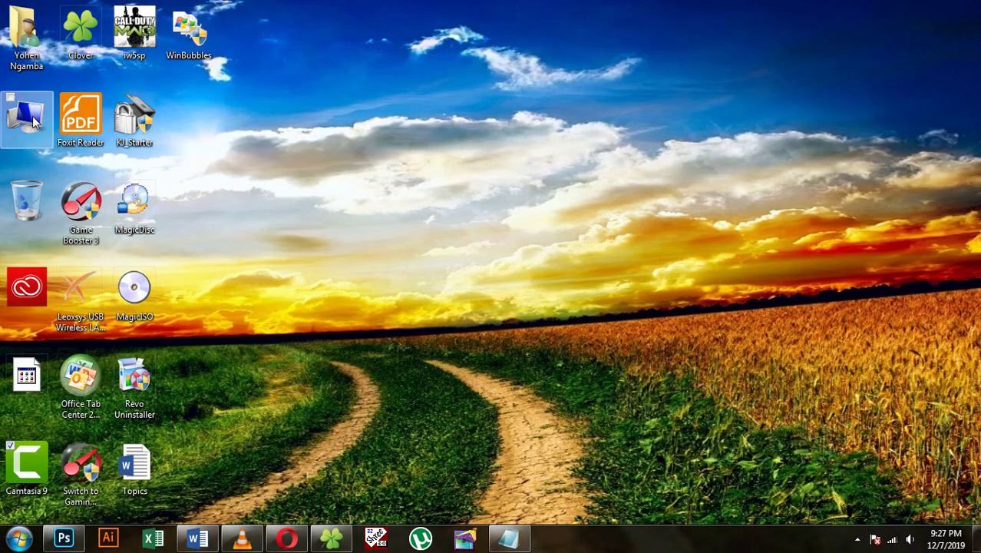
right_click(40, 122)
left_click(67, 260)
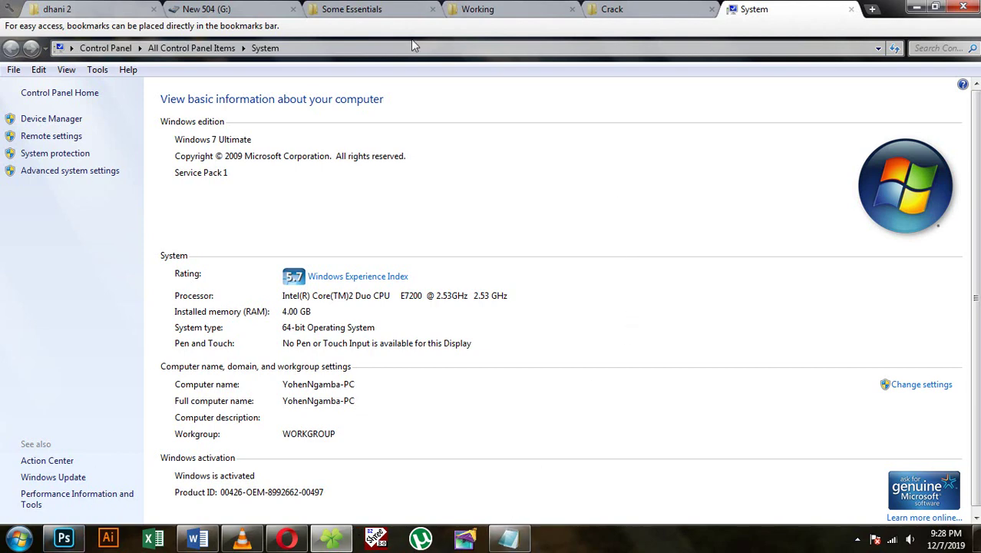
Switch back to Opera and examine the Get Into PC site's address and its photoshop CC 2020 results.
left_click(315, 460)
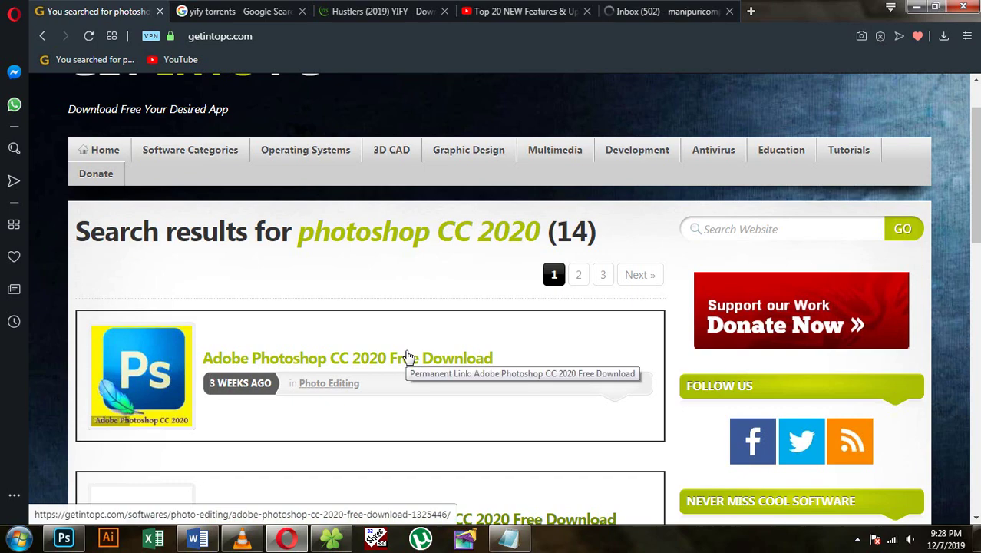
left_click(264, 37)
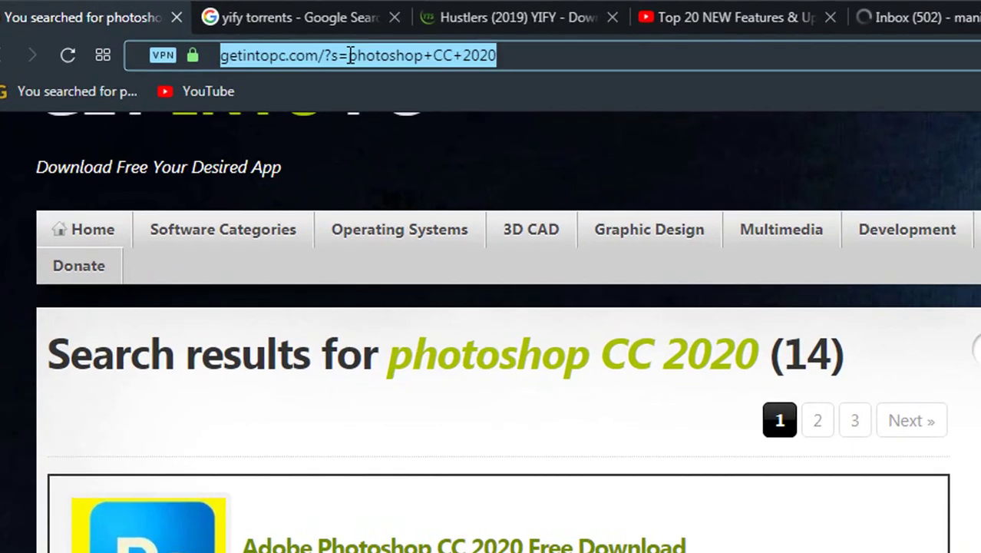
left_click(279, 75)
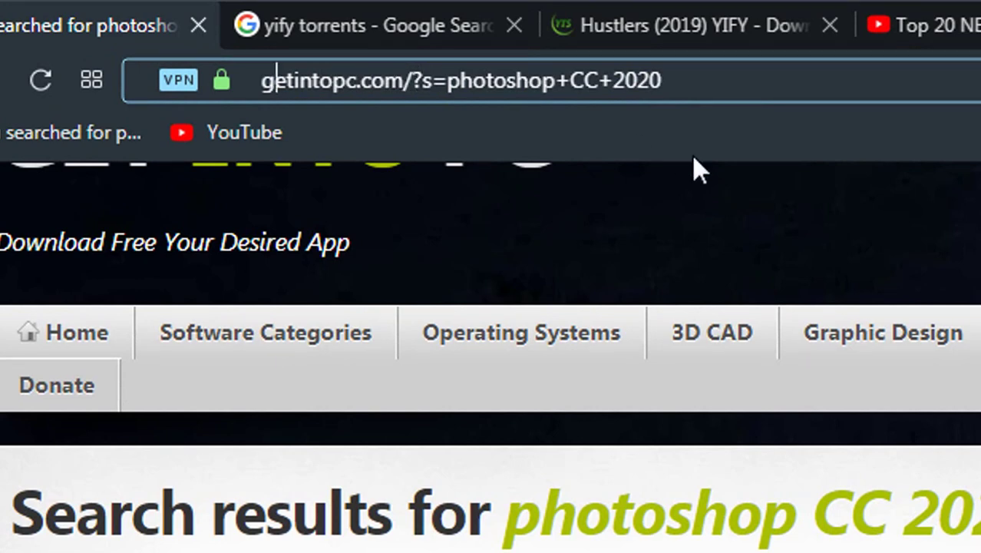
scroll(827, 337, "up", 2)
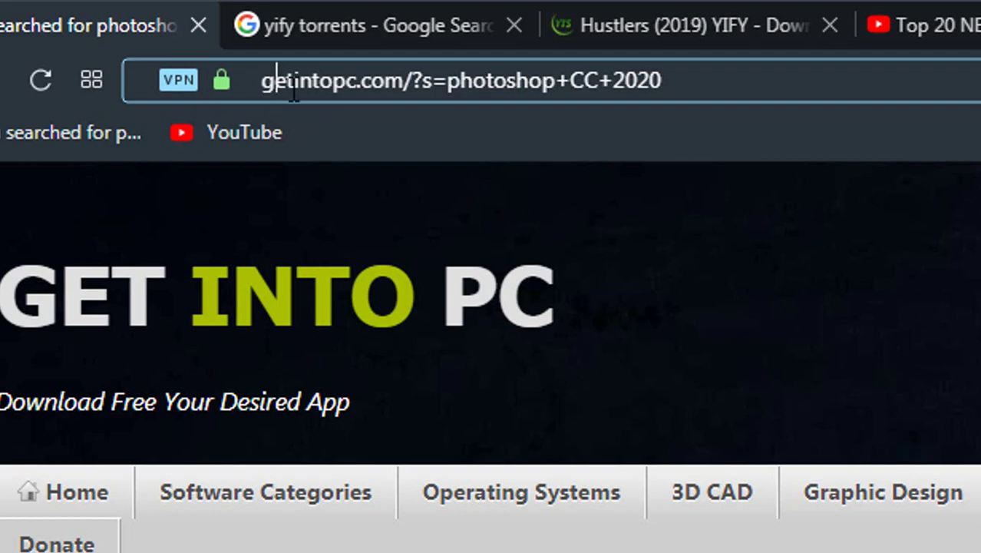
scroll(502, 397, "down", 2)
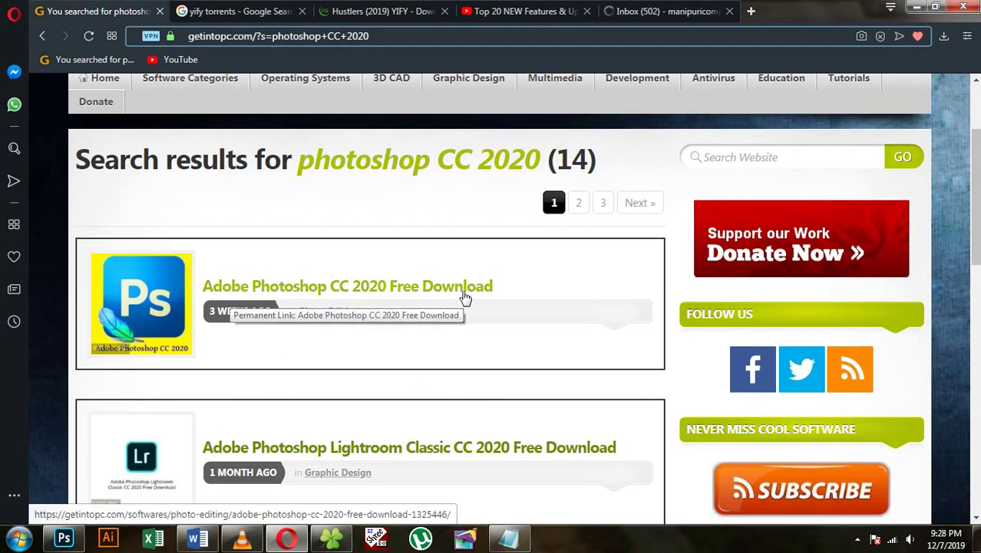
Open the Adobe Photoshop CC 2020 Free Download page and highlight the full setup size in the technical setup details.
left_click(268, 294)
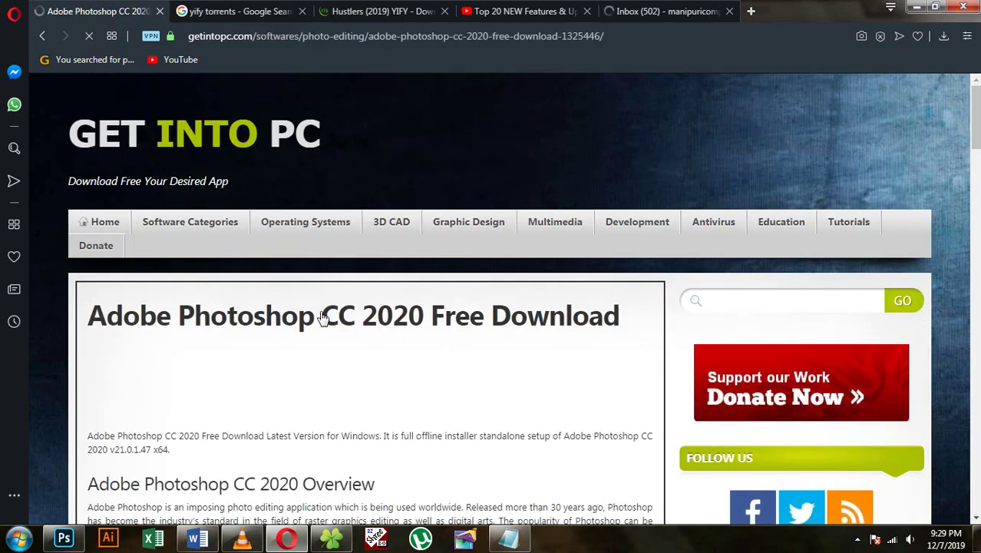
scroll(485, 376, "down", 3)
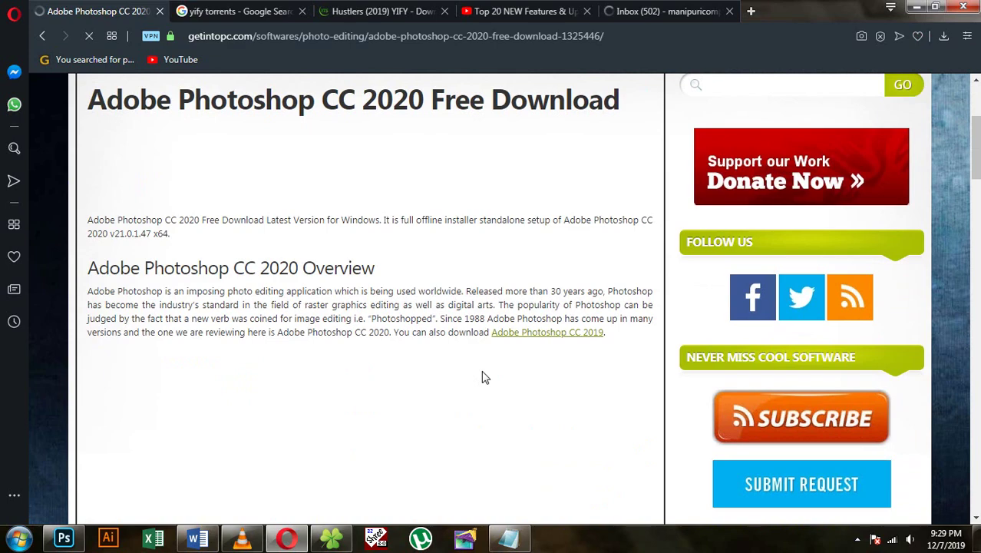
scroll(482, 370, "down", 5)
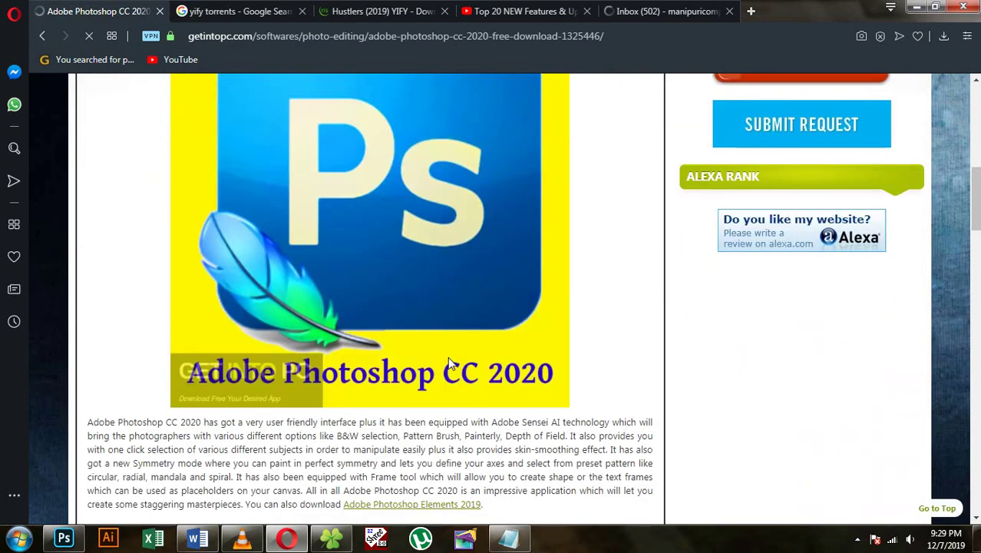
scroll(451, 363, "down", 4)
scroll(451, 364, "down", 5)
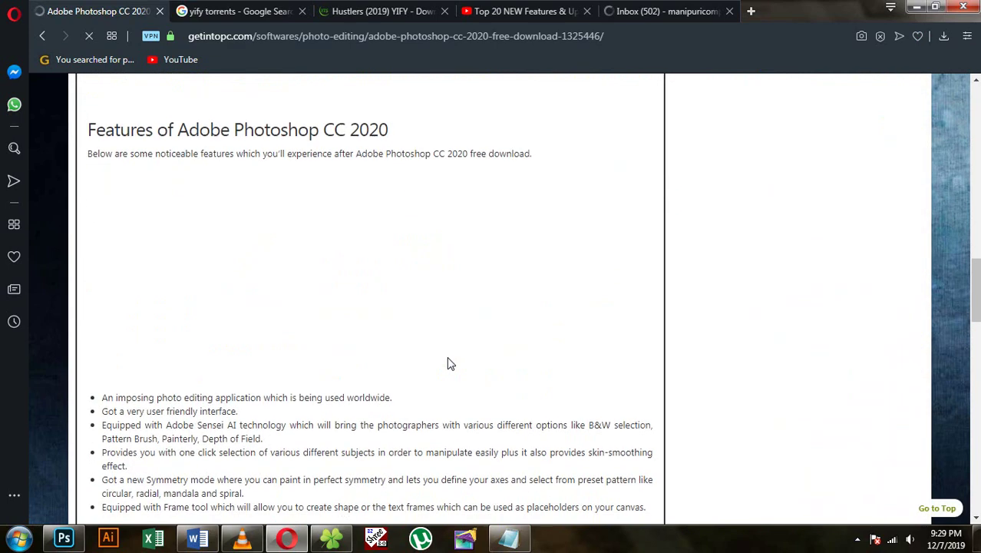
scroll(450, 364, "down", 6)
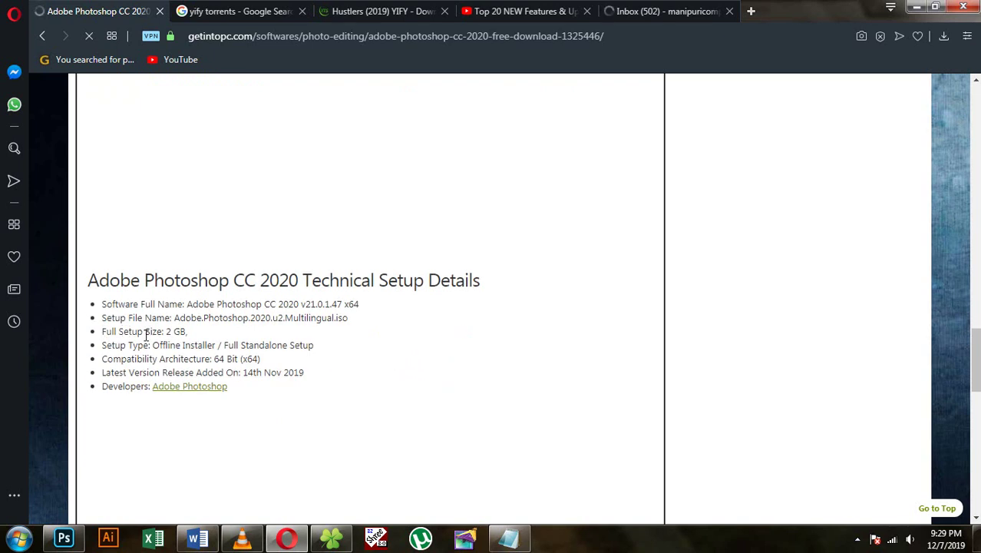
left_click_drag(189, 332, 166, 333)
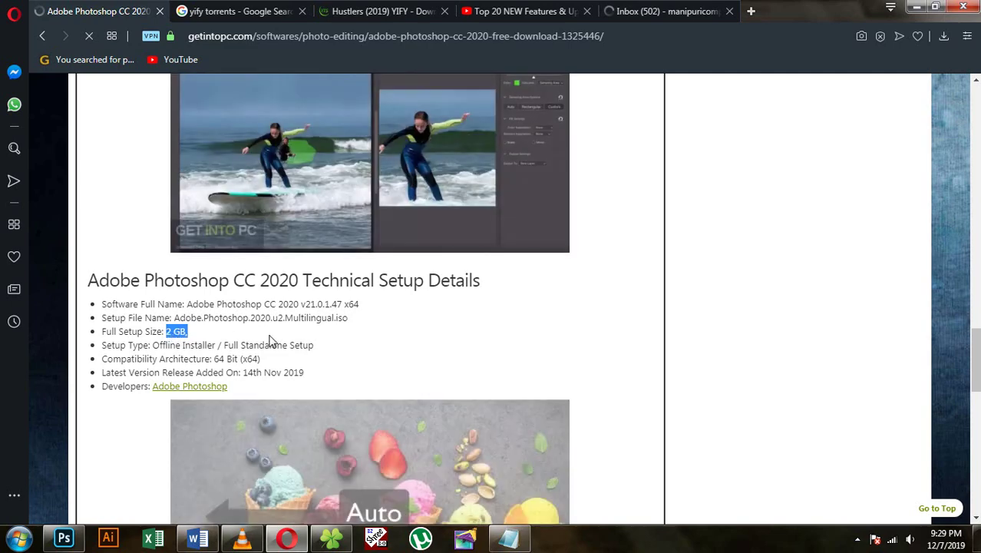
Review the technical setup details, system requirements and offline download link for Adobe Photoshop CC 2020.
scroll(272, 339, "down", 2)
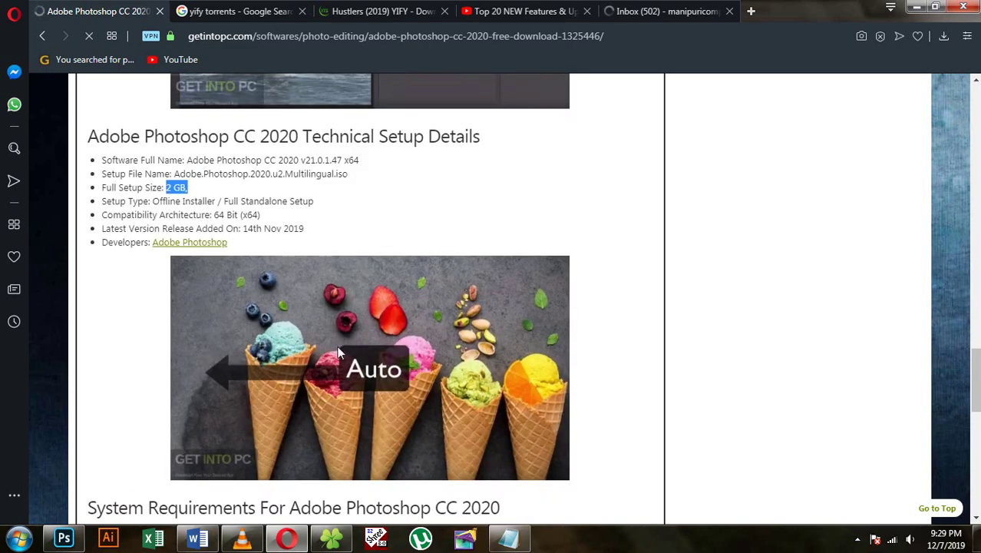
scroll(340, 351, "up", 3)
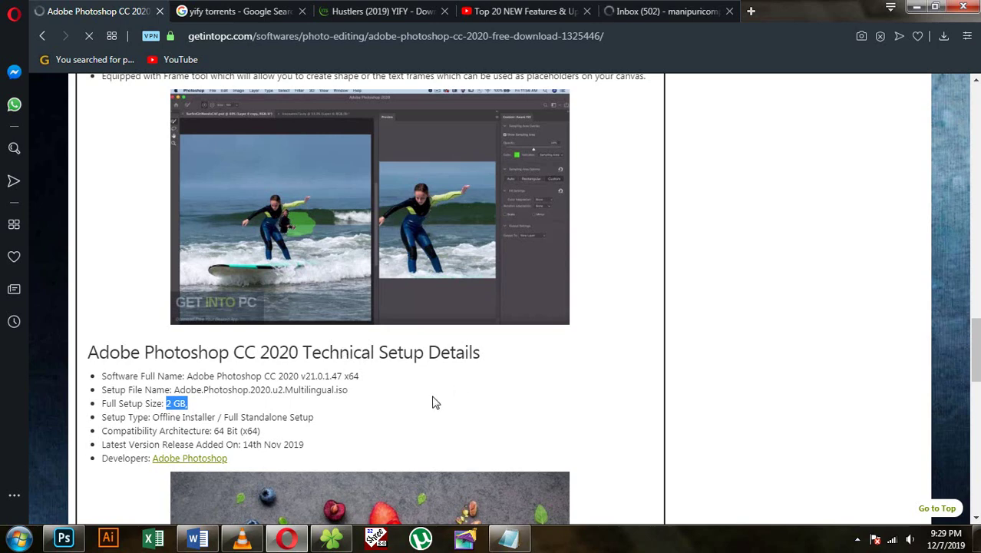
scroll(385, 411, "down", 5)
scroll(388, 414, "down", 2)
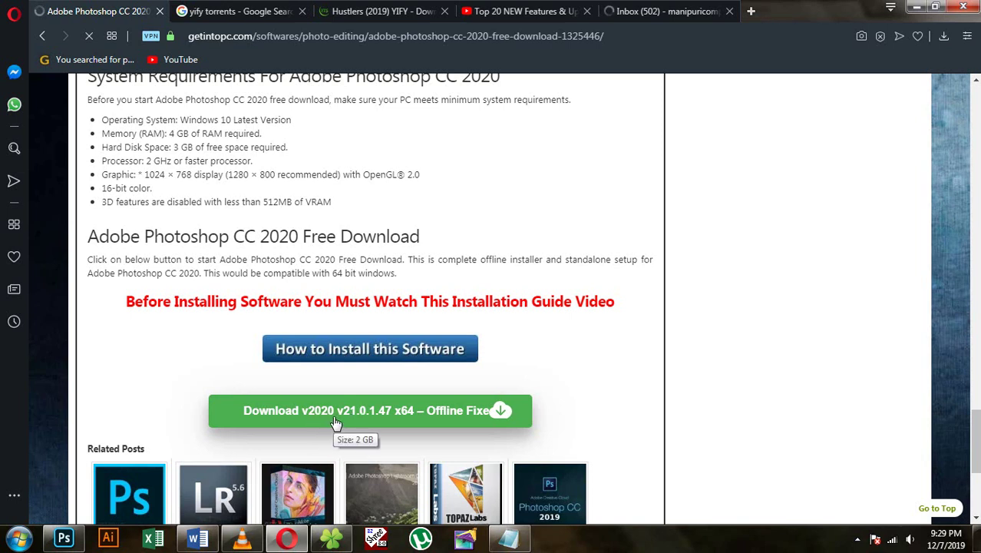
Go to the open Gmail inbox and search the mail for MSPDCL.
left_click(660, 13)
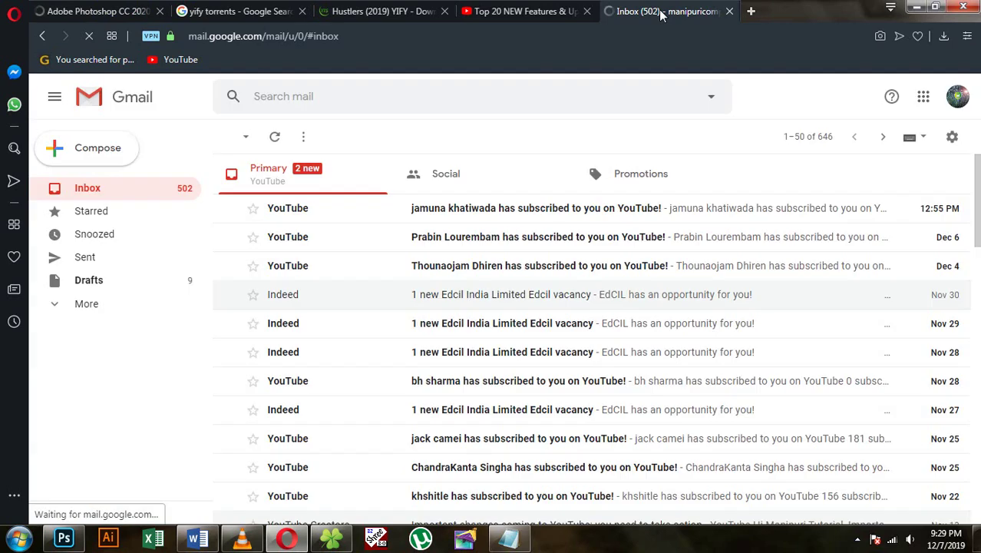
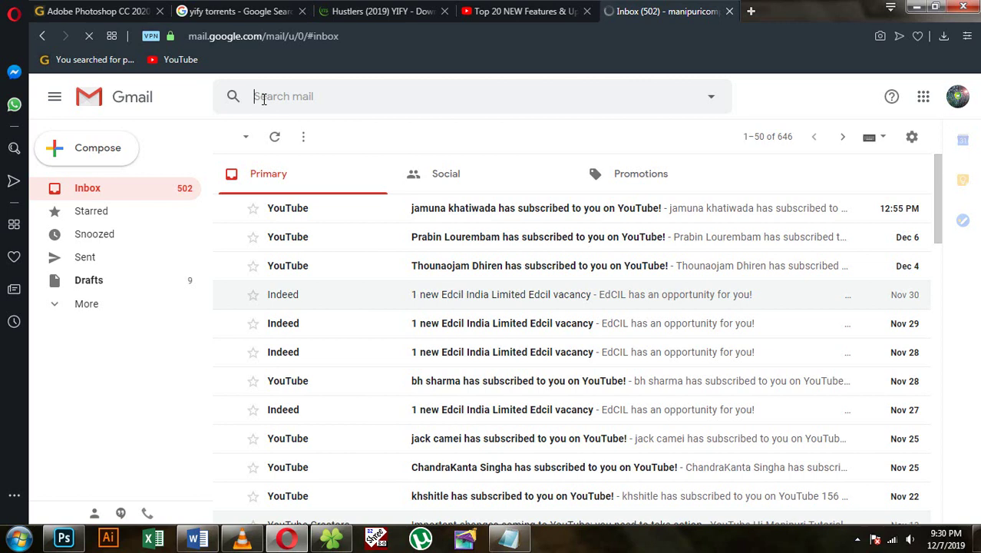
type("mspdc")
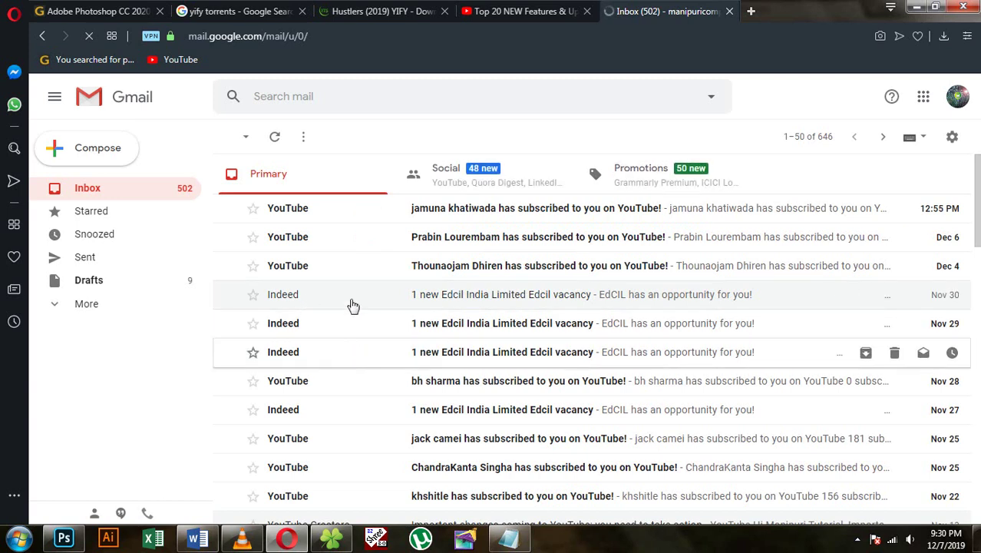
left_click(273, 96)
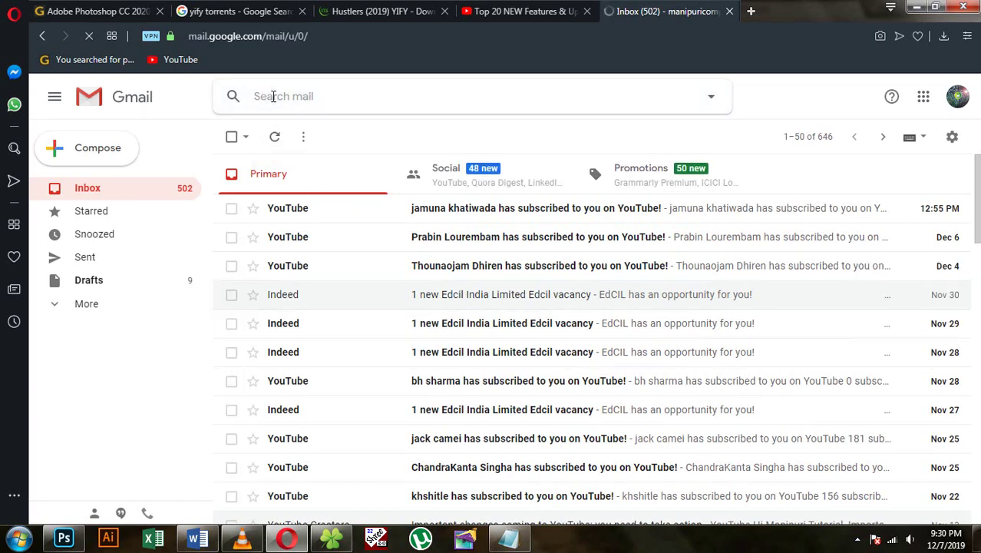
type("MSPDCL")
key("Return")
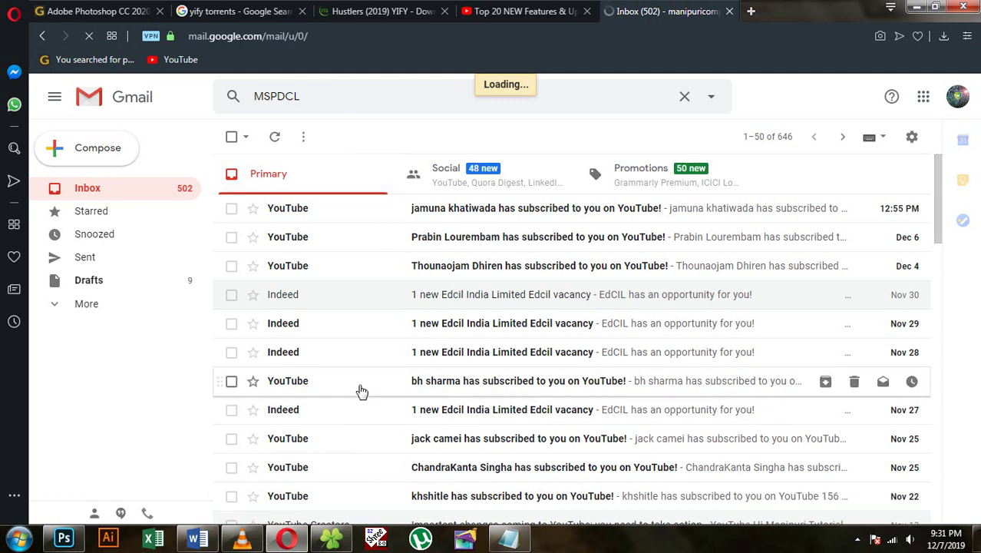
Look through the inbox for MSPDCL mail and open the Prepaid meter Voucher Receipt of Sep 29.
scroll(383, 416, "down", 4)
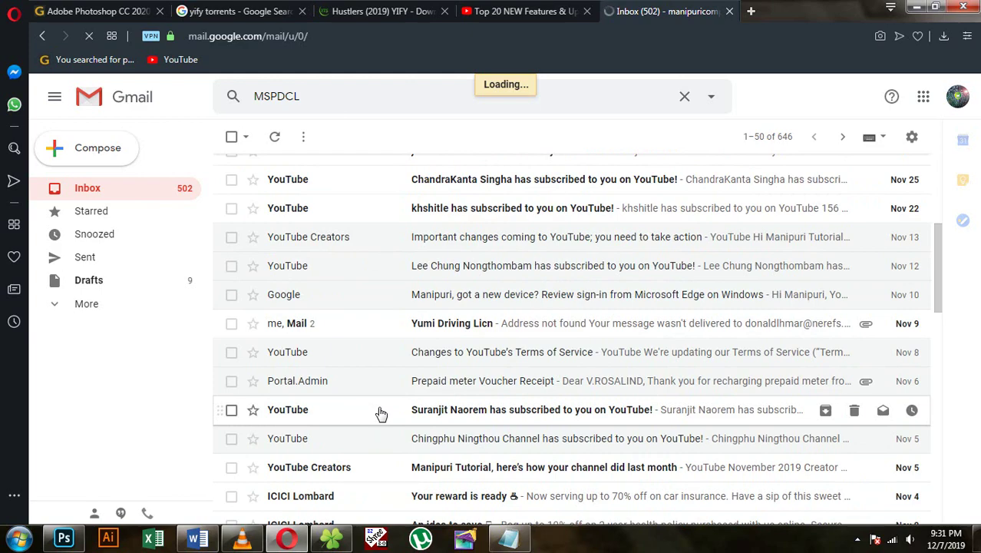
scroll(380, 410, "down", 4)
scroll(331, 388, "up", 8)
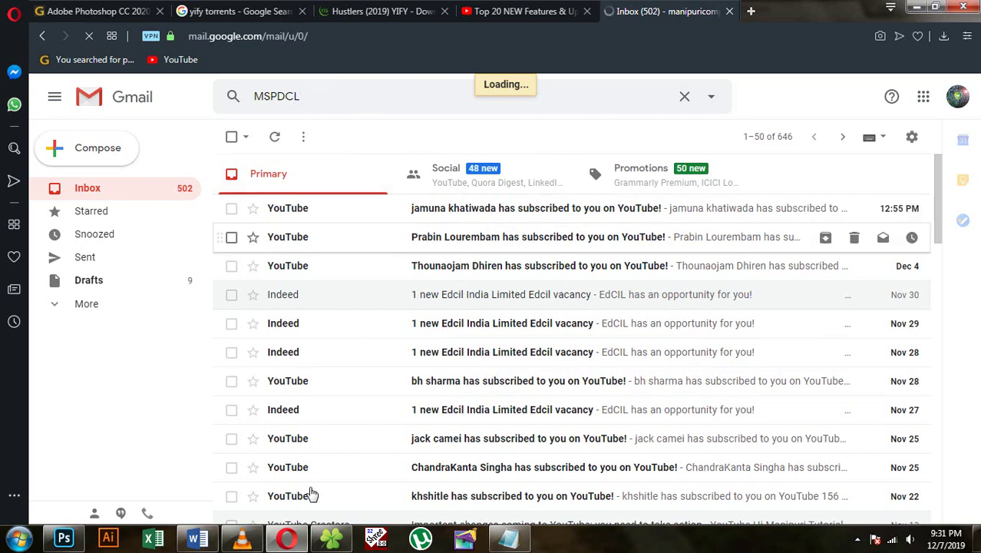
scroll(321, 421, "down", 1)
scroll(321, 421, "down", 2)
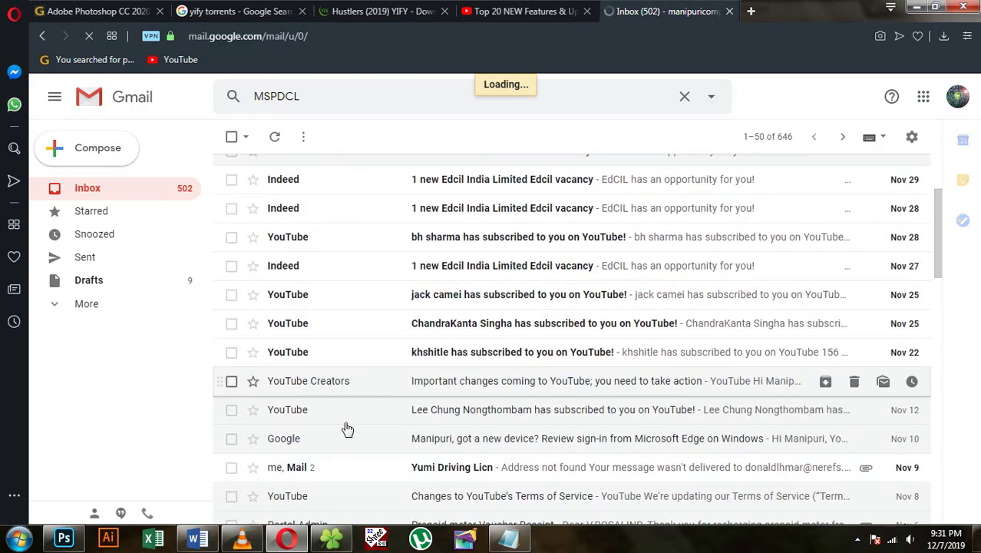
scroll(344, 431, "down", 3)
scroll(347, 434, "down", 7)
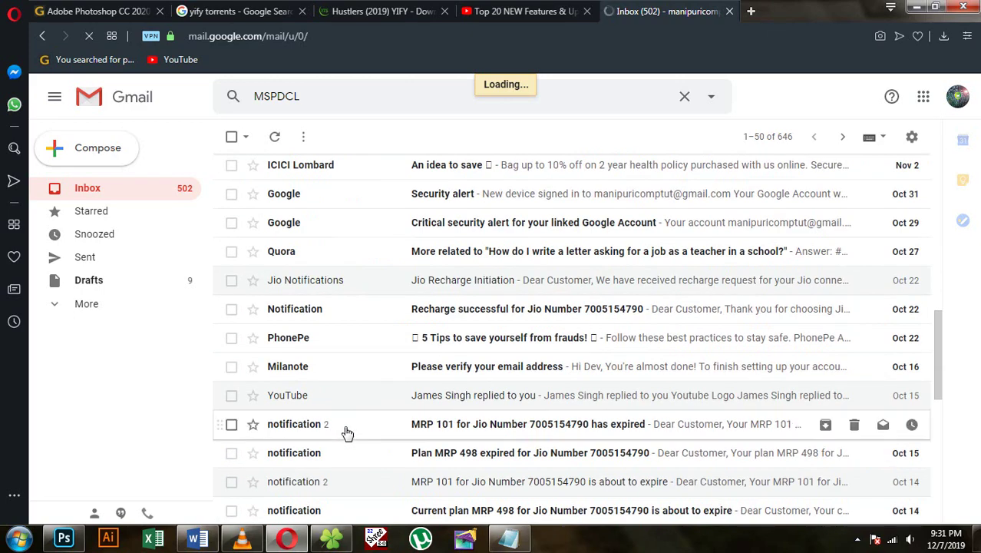
scroll(347, 434, "down", 4)
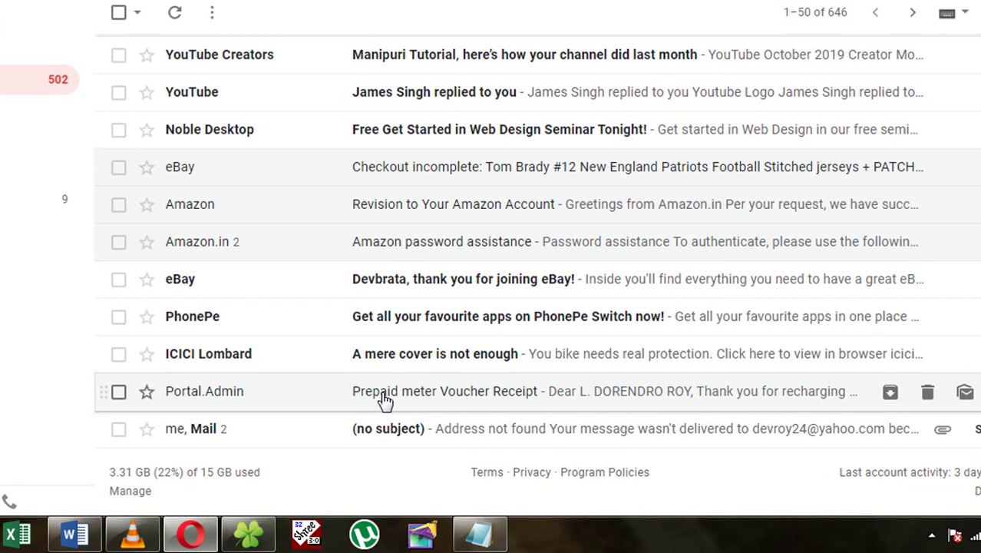
left_click(386, 401)
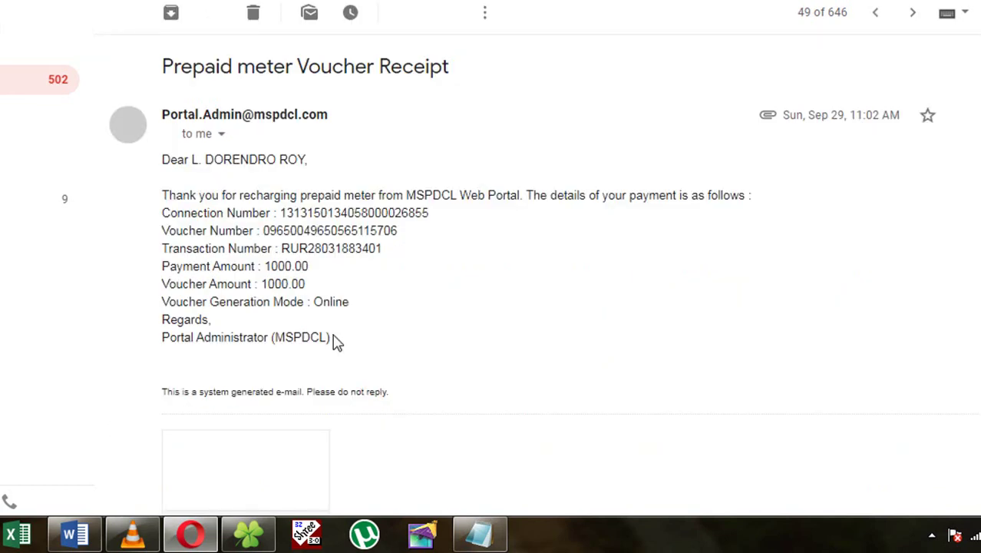
Inspect the receipt's payment details and PDF attachment, and bring up the mail search suggestions for other MSPDCL vouchers.
scroll(333, 344, "down", 2)
mouse_move(231, 262)
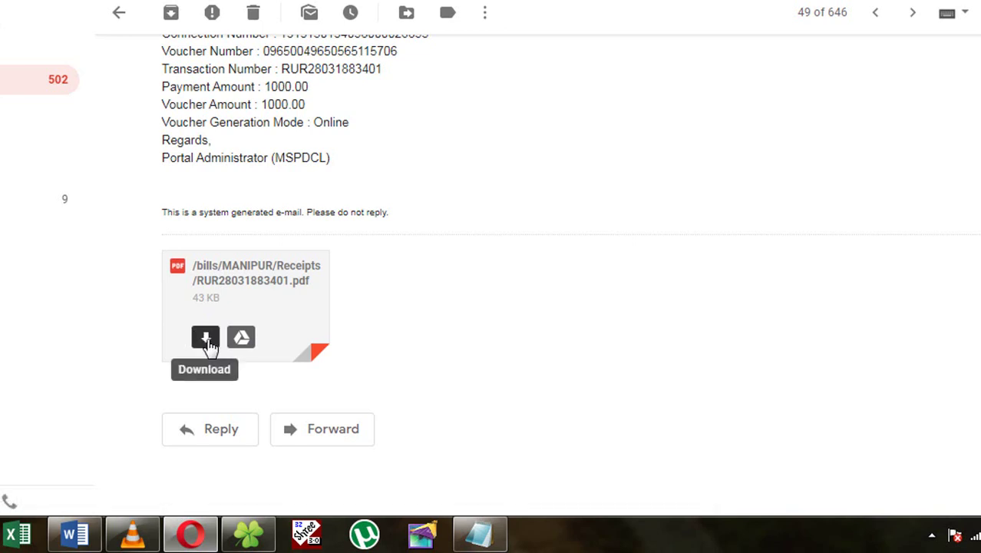
scroll(320, 264, "up", 3)
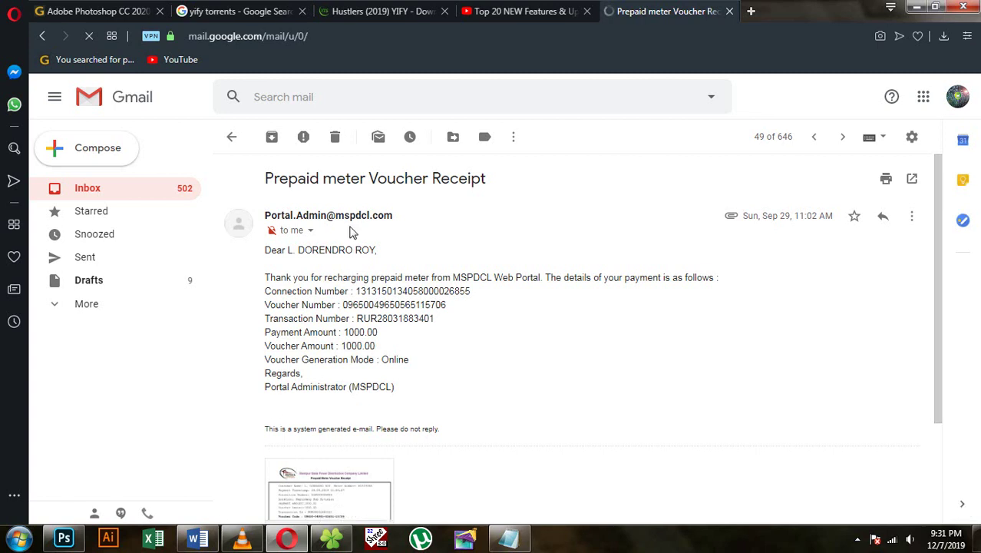
left_click(262, 97)
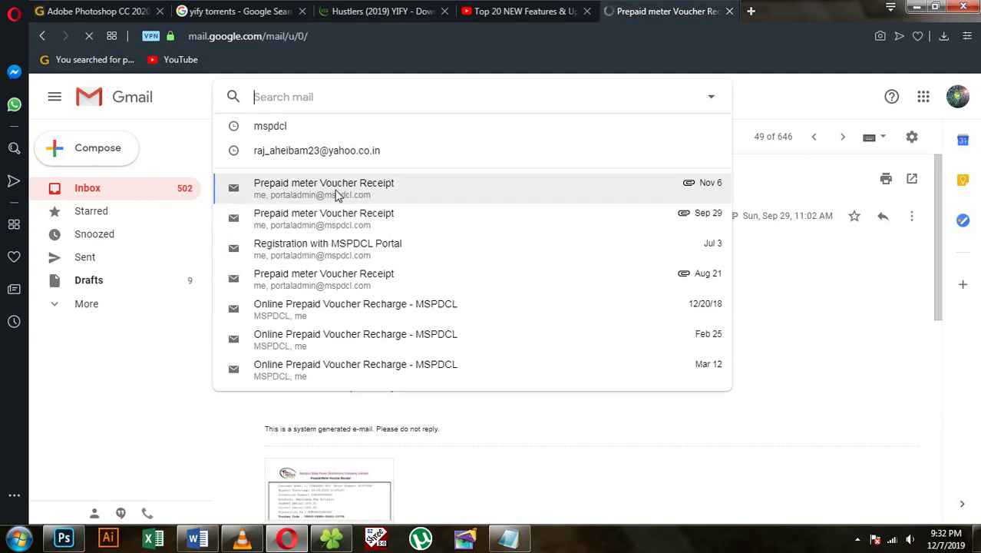
Check the Topics list in Word, and switch to Photoshop to choose the Object Selection tool.
left_click(199, 539)
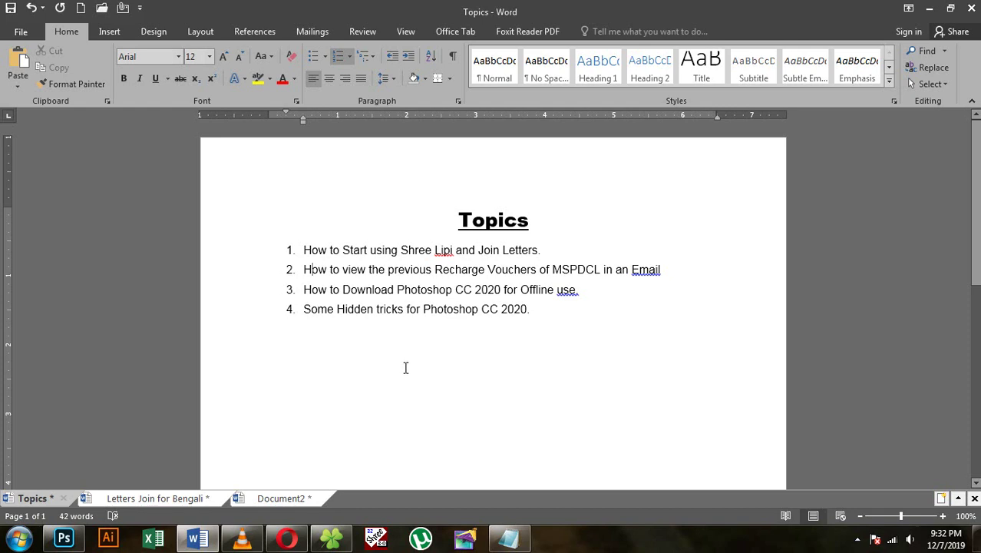
left_click(66, 546)
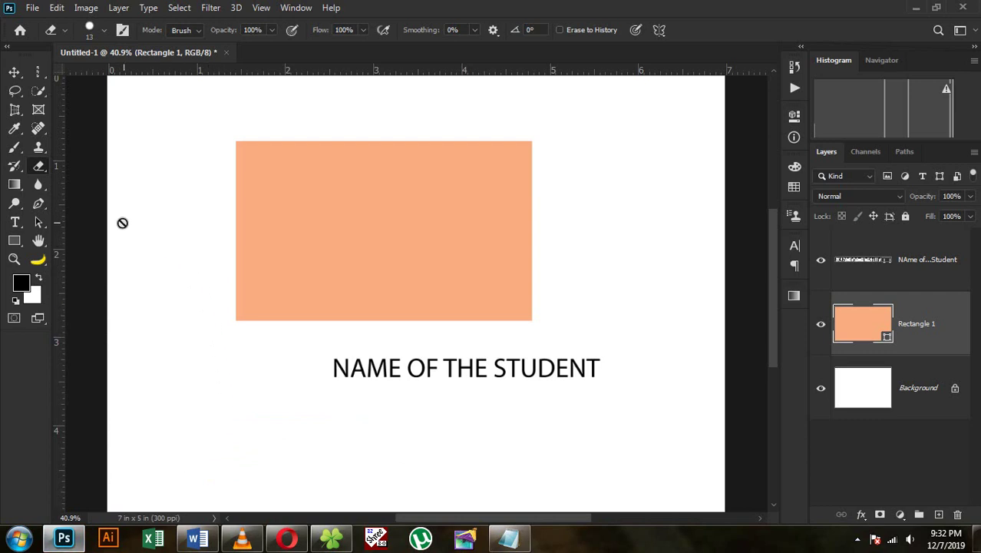
scroll(119, 219, "up", 1)
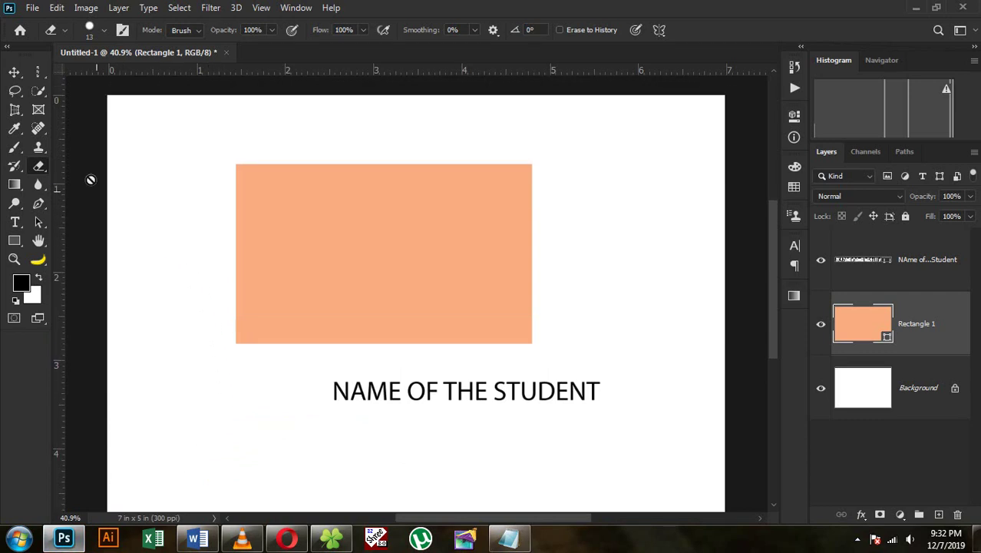
left_click(43, 94)
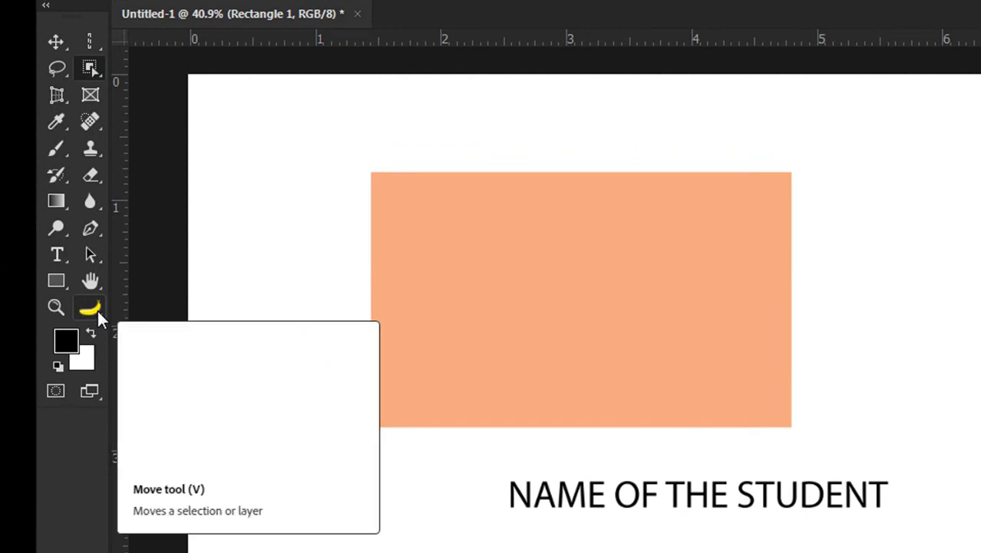
Open the Customize Toolbar dialog, restore the default toolbar, and accept it so the banana icon reverts to three dots.
left_click(97, 308)
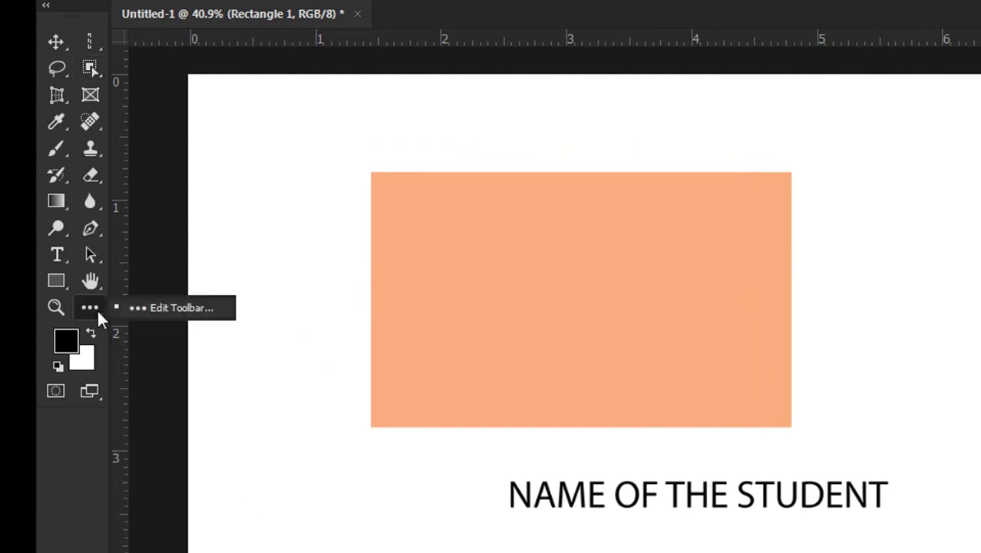
left_click(168, 312)
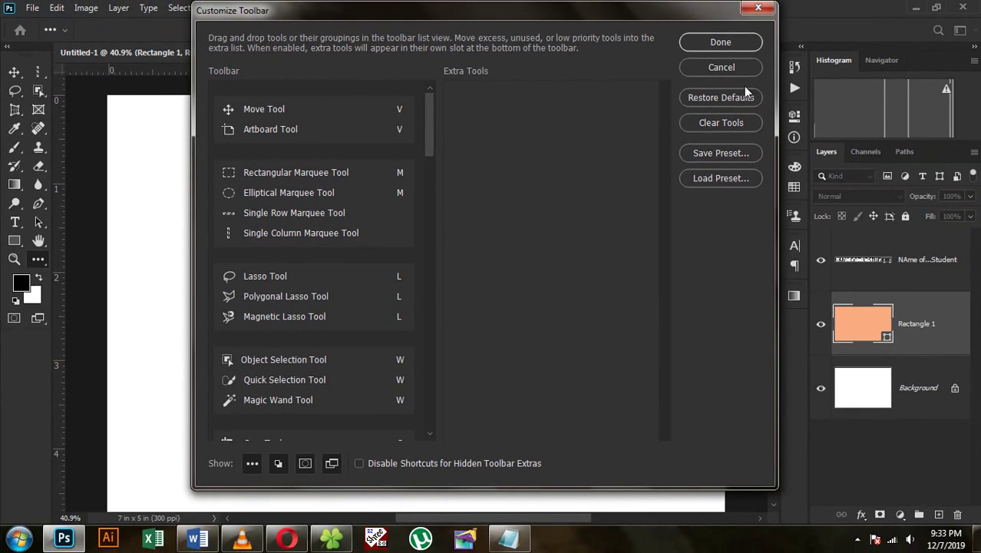
left_click(723, 97)
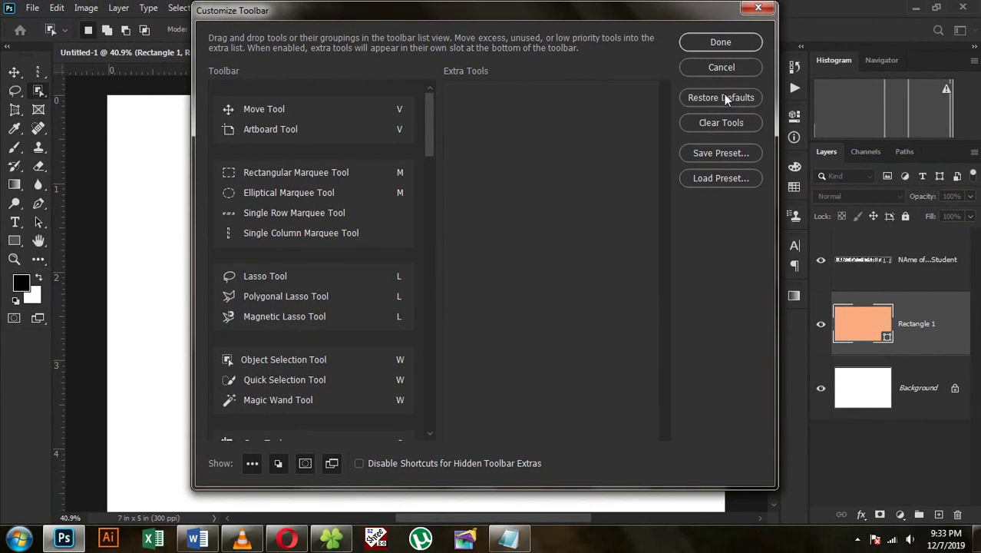
left_click(730, 41)
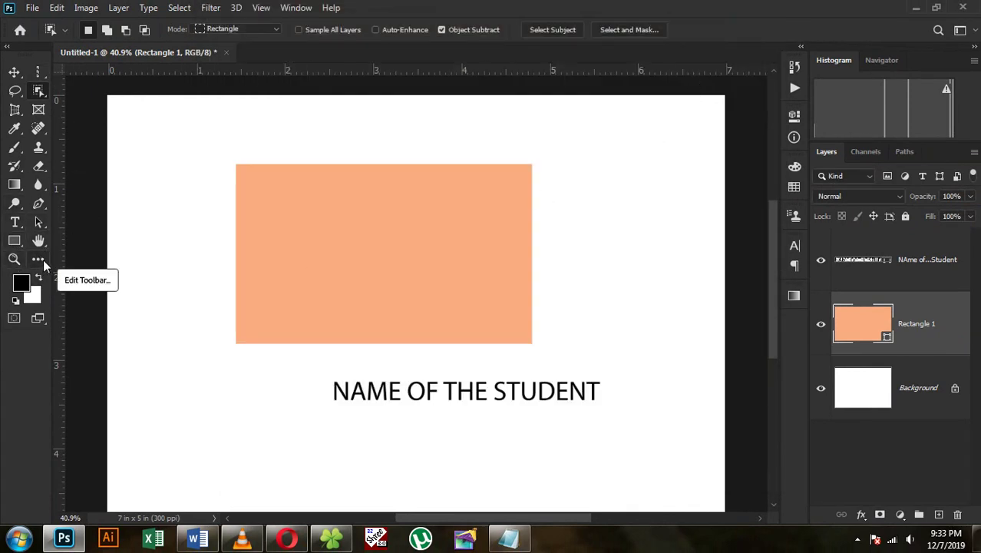
Reopen the Customize Toolbar dialog and accept it with the hidden modifier to turn the Edit Toolbar icon into a banana.
left_click(43, 261)
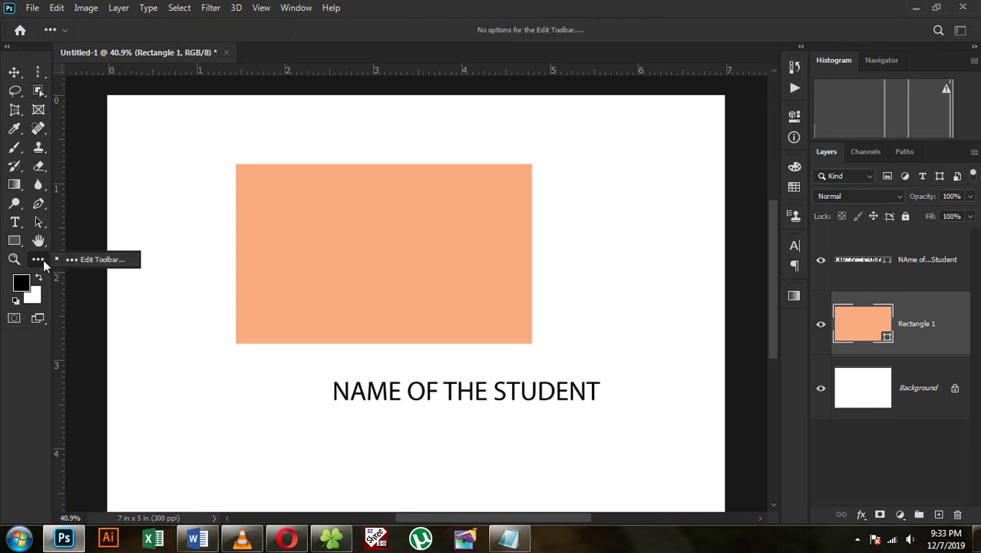
left_click(116, 262)
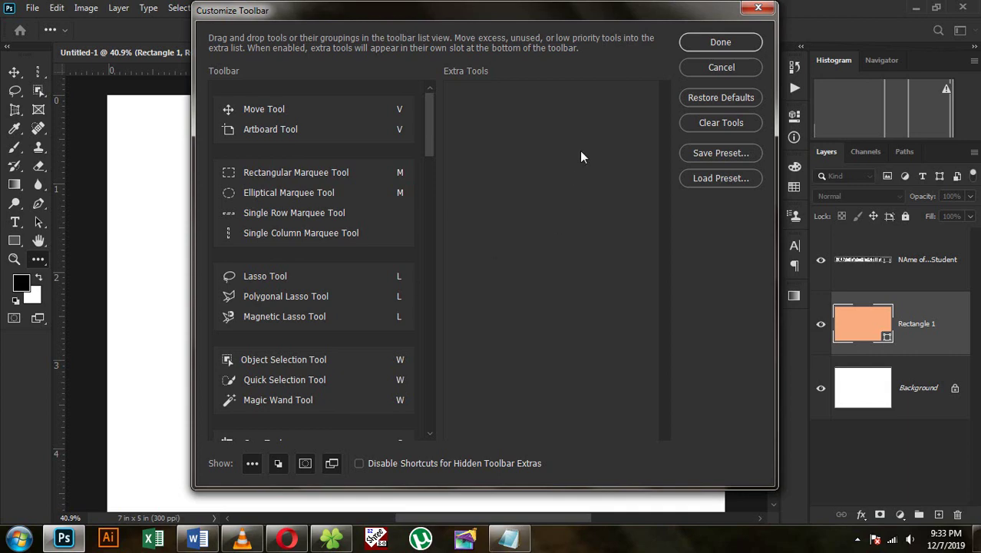
key("shift")
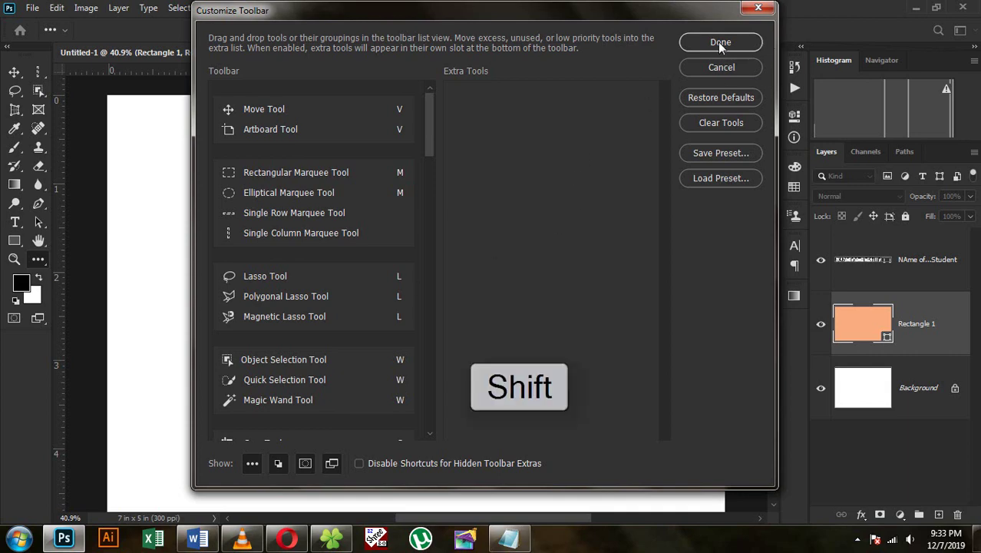
left_click(720, 43)
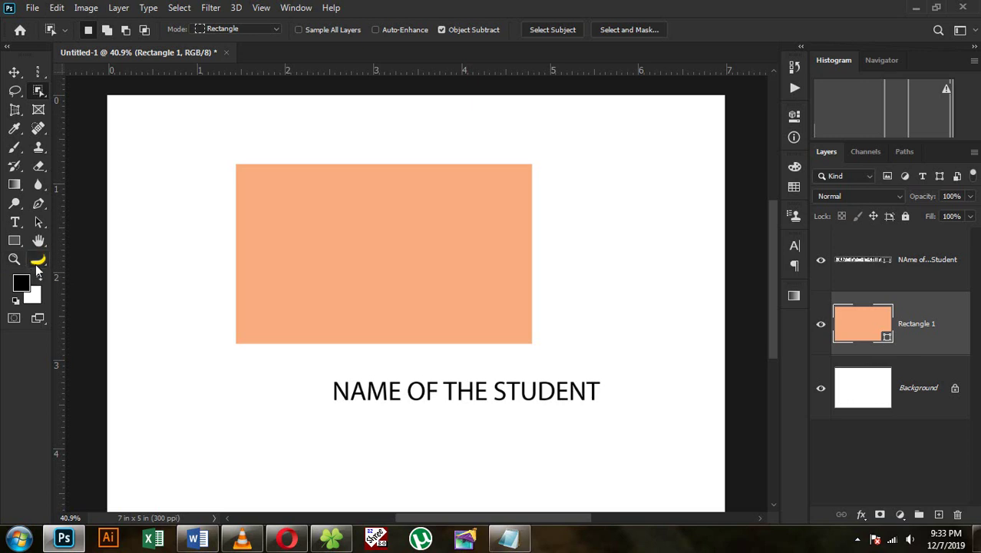
Open the Preferences dialog, move it slightly aside, and go to the Interface settings.
left_click(58, 8)
mouse_move(88, 543)
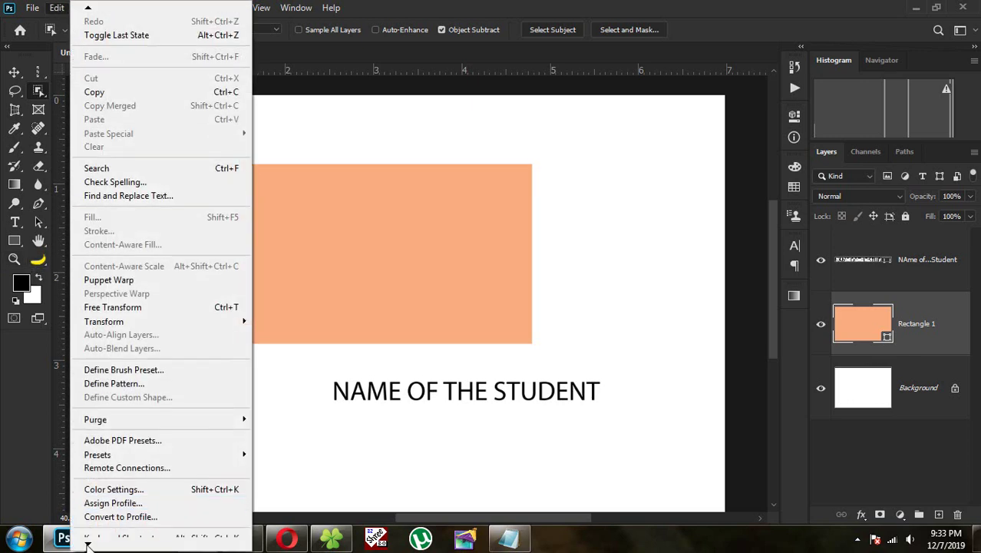
mouse_move(143, 535)
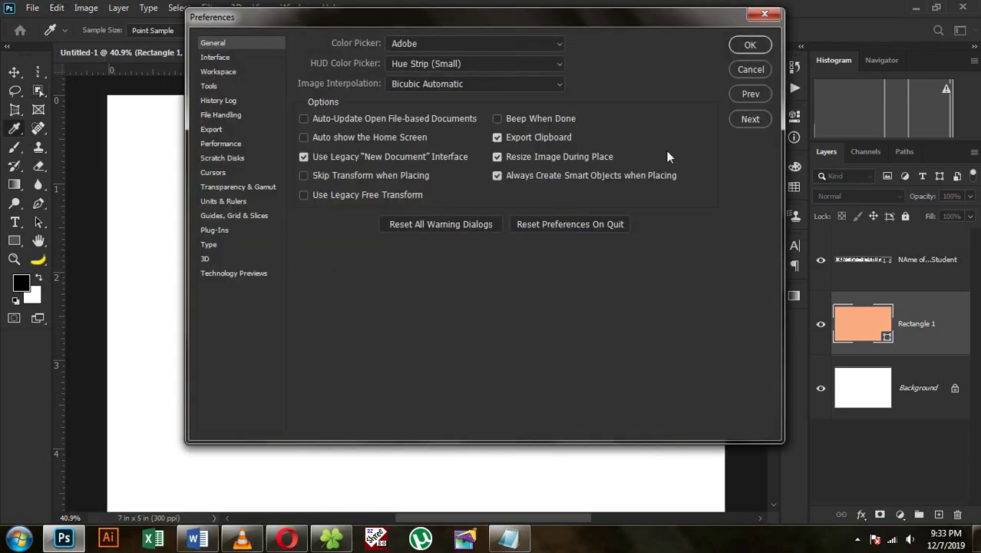
left_click(750, 70)
left_click_drag(355, 22, 319, 18)
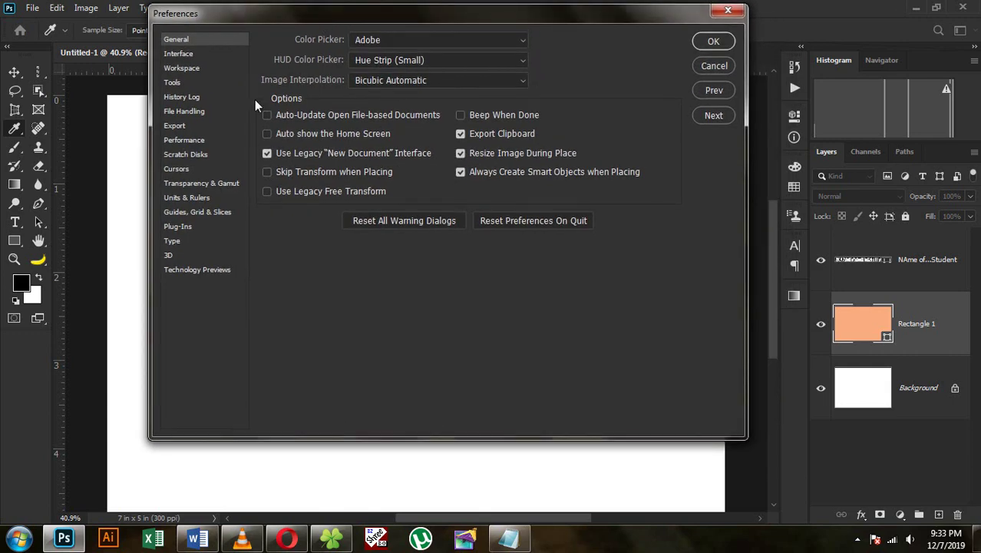
left_click(180, 55)
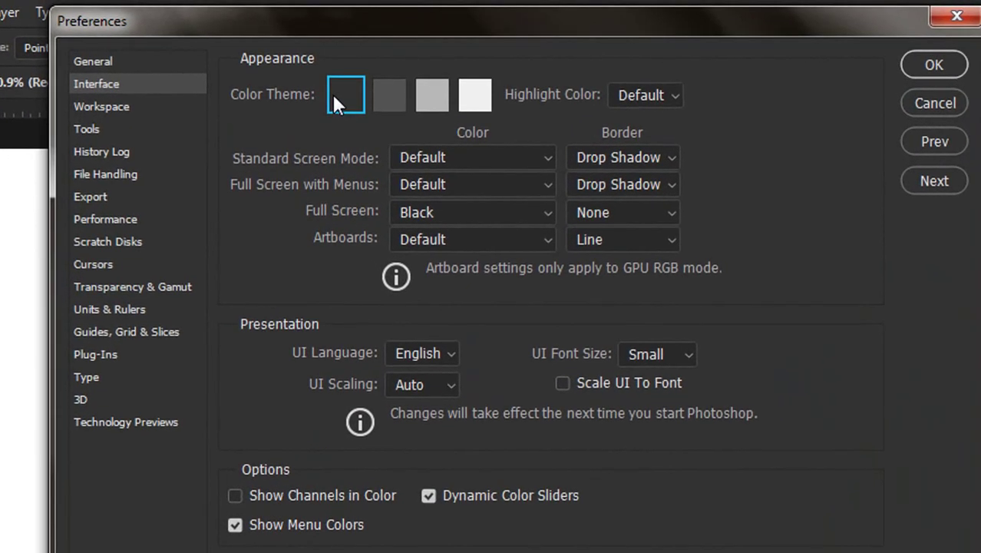
Preview the three lighter Color Theme brightness levels and return to the darkest one.
left_click(389, 97)
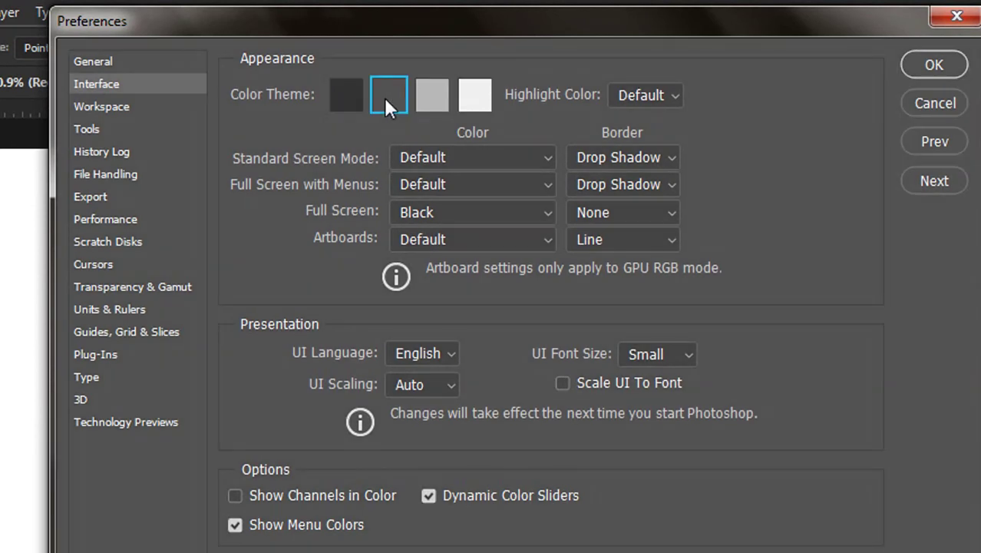
left_click(430, 98)
left_click(477, 108)
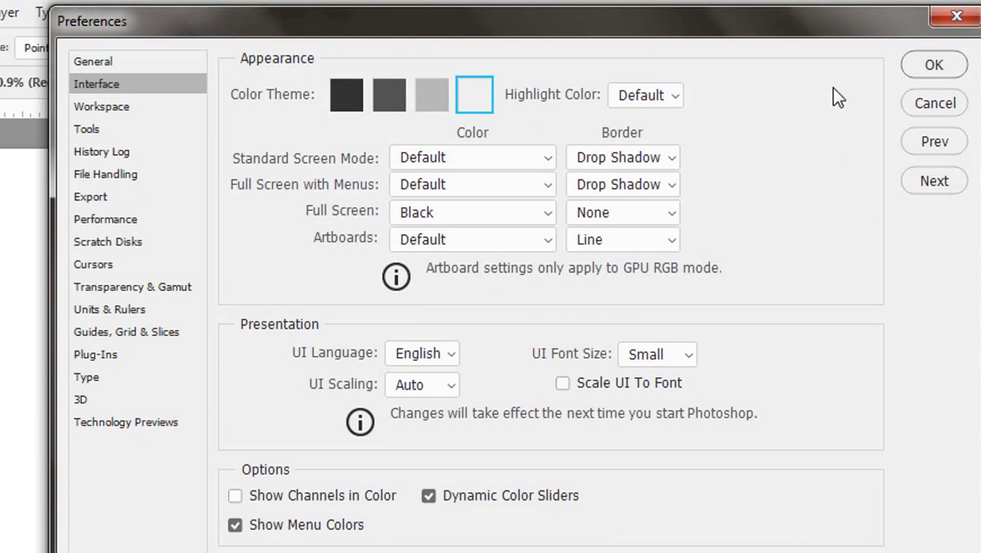
left_click(424, 96)
left_click(376, 95)
left_click(352, 96)
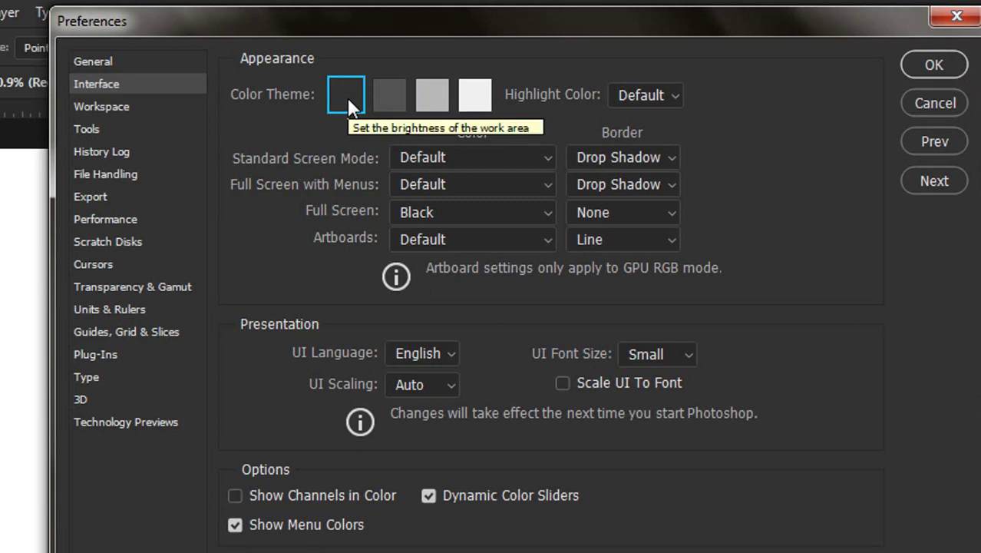
Turn the Color Theme swatches into toast slices using the hidden modifier combination on the darkest swatch.
key("alt+shift")
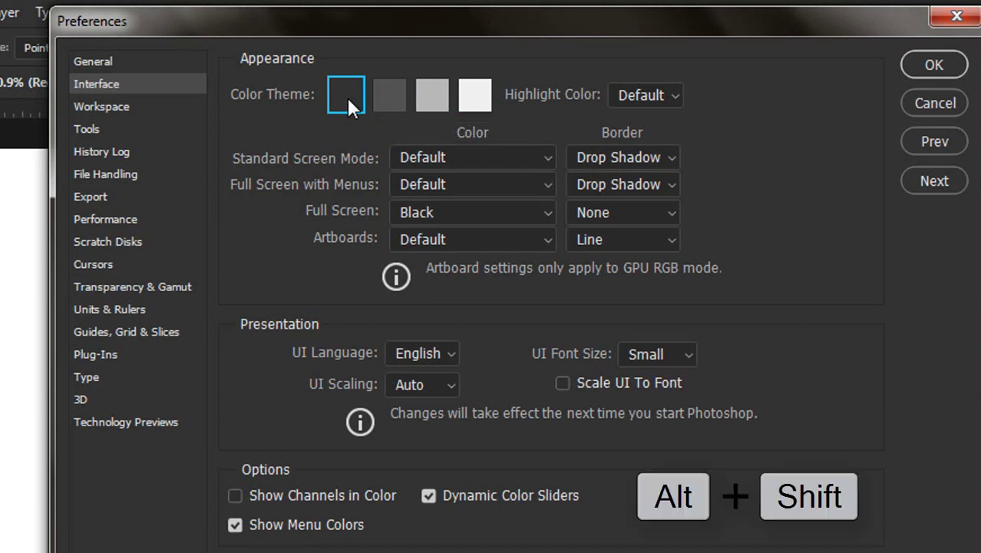
key("alt")
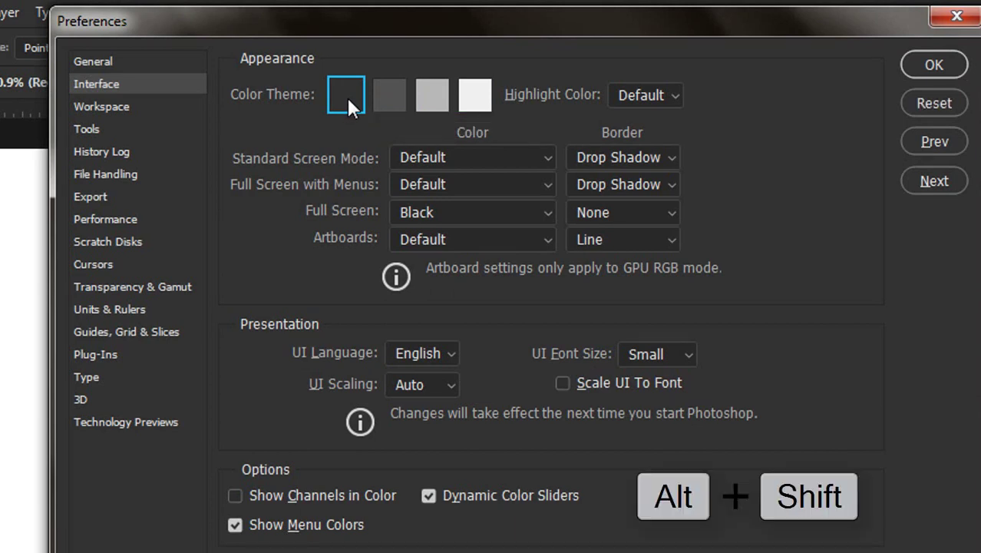
left_click(347, 98, "alt+shift")
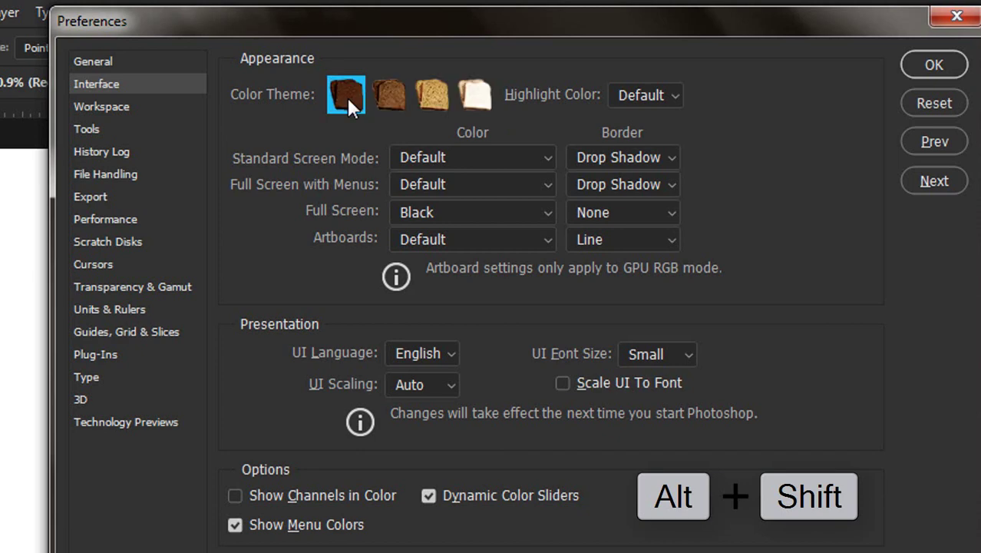
Preview the lighter themes with the toast-slice swatches and return to the darkest slice.
left_click(392, 91)
left_click(434, 98)
left_click(476, 94)
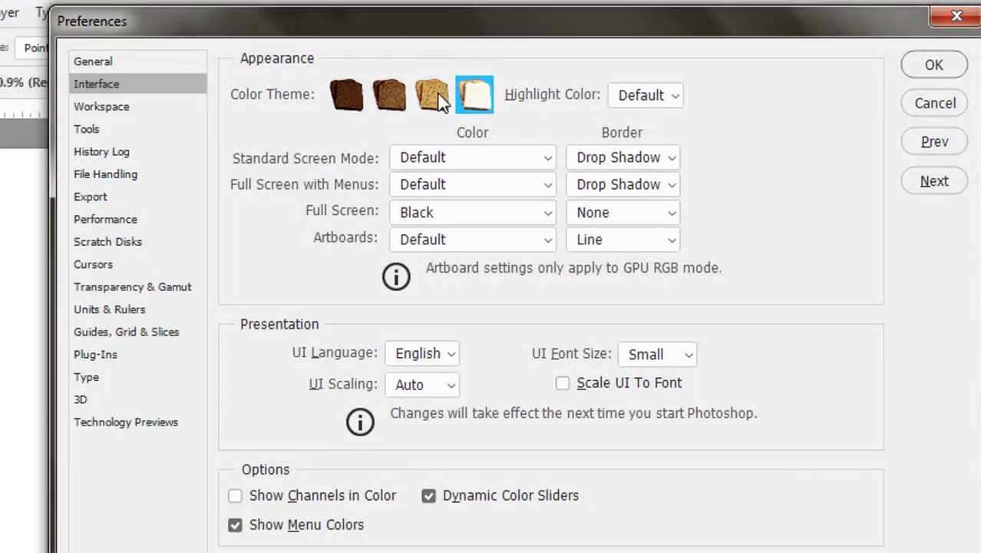
left_click(432, 94)
left_click(388, 94)
left_click(345, 95)
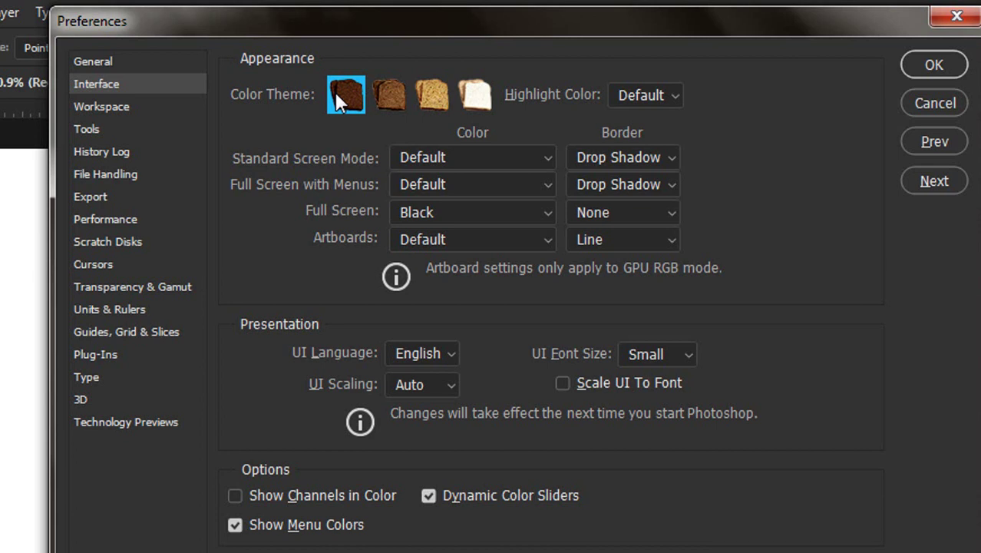
Turn the toast-slice Color Theme swatches into coffee cups and preview each brightness, returning to the darkest cup.
key("ctrl")
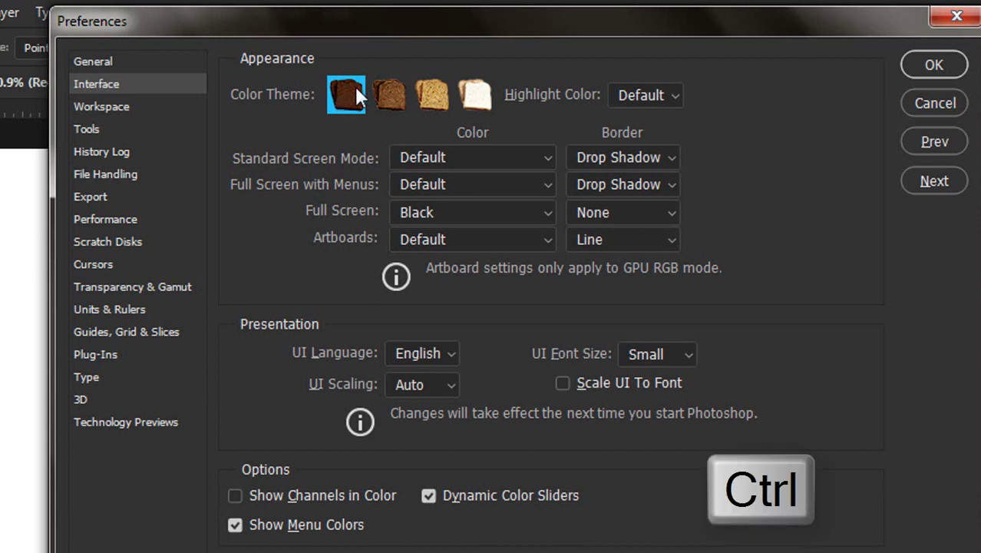
left_click(357, 90, "ctrl")
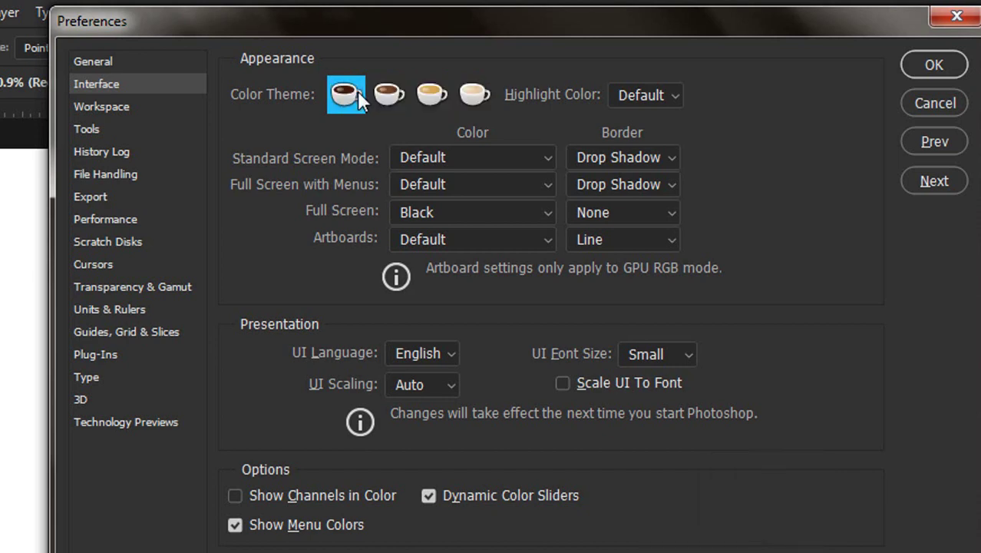
left_click(391, 98)
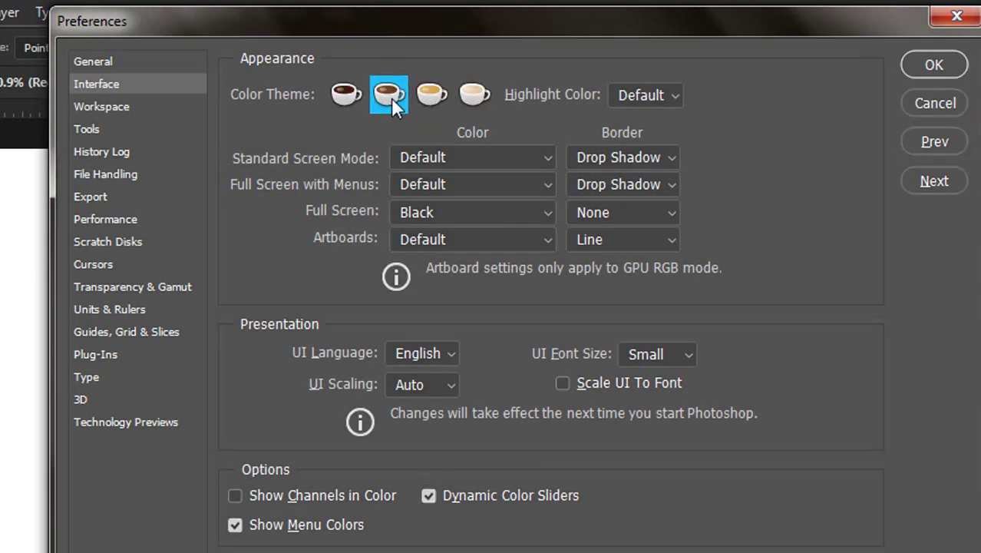
left_click(430, 98)
left_click(472, 100)
left_click(432, 96)
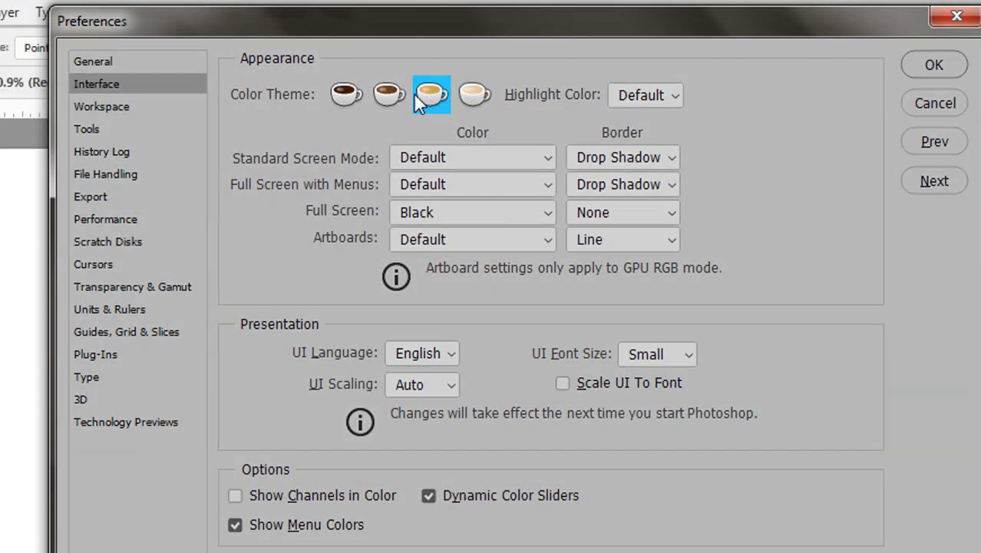
left_click(389, 96)
left_click(346, 95)
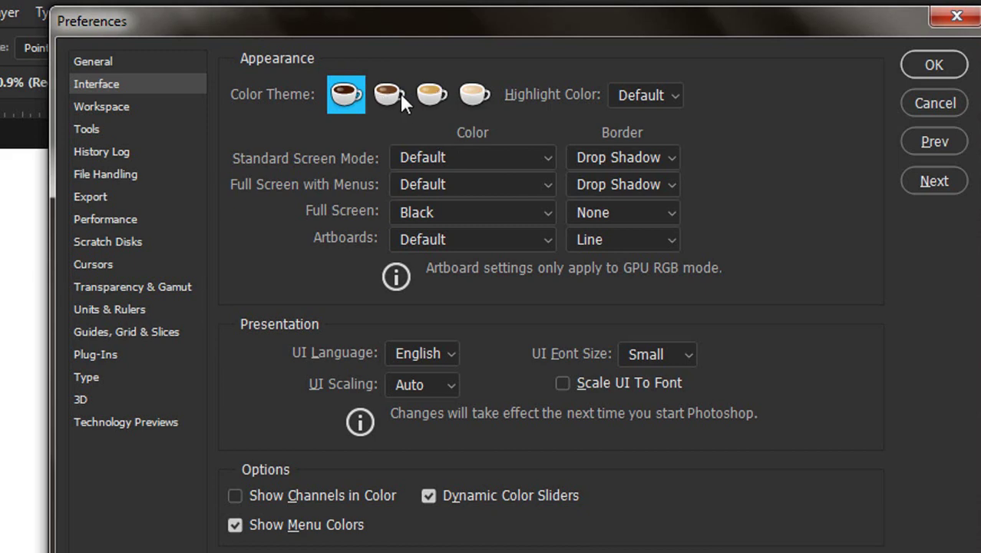
Run through the coffee-cup themes again, choose the darkest cup, and apply the preferences.
left_click(390, 97)
left_click(427, 96)
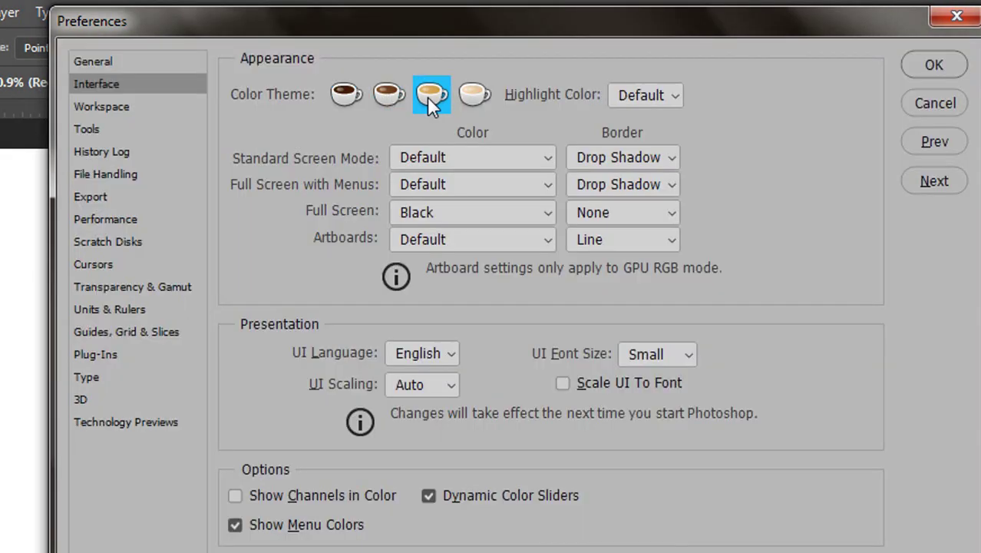
left_click(465, 96)
left_click(382, 96)
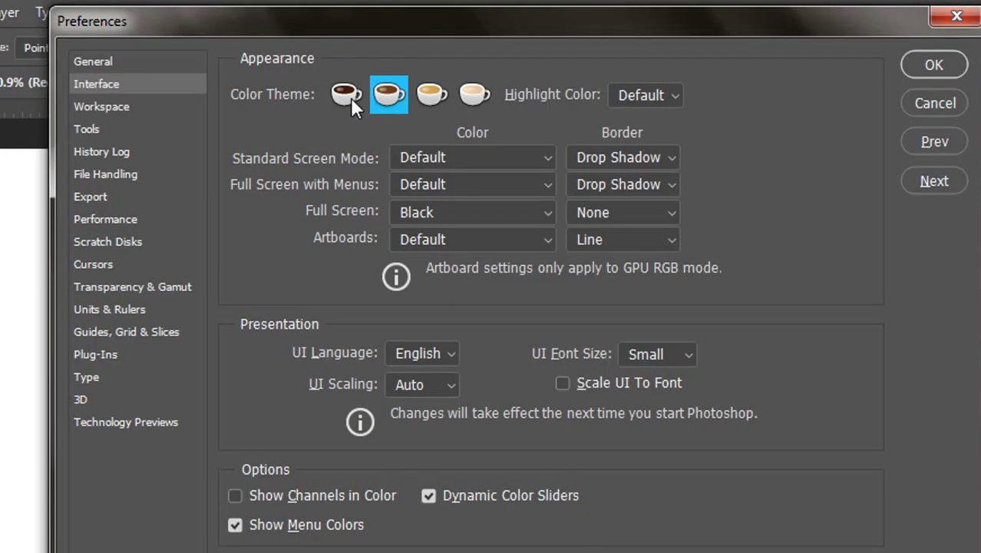
left_click(347, 95)
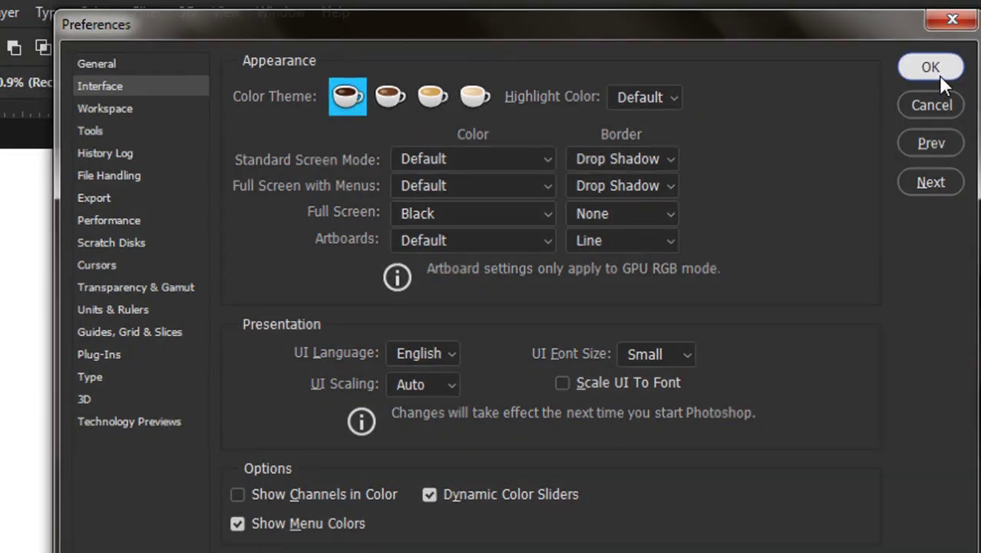
left_click(936, 70)
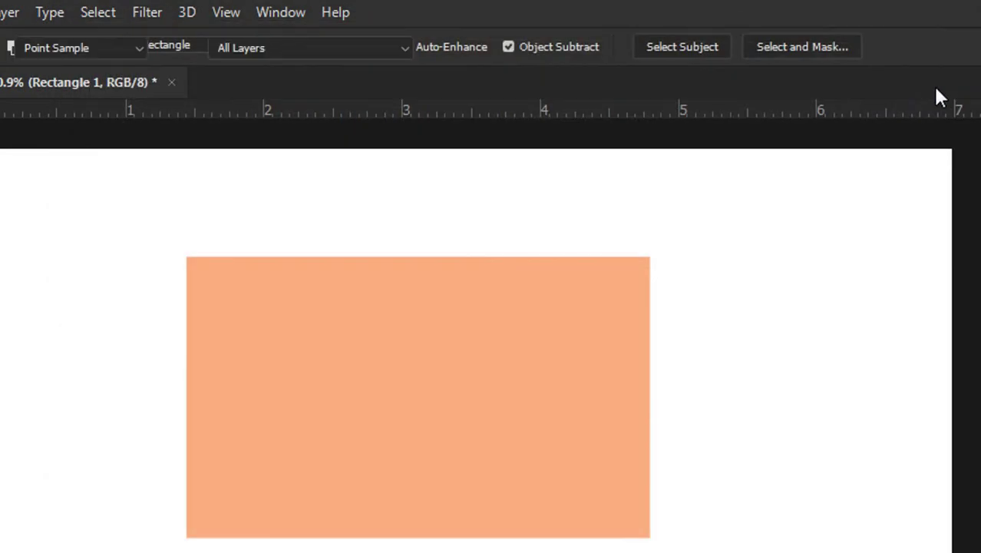
Reopen the Interface preferences to check how the Color Theme swatches look, and close the dialog.
key("ctrl+k")
left_click(112, 91)
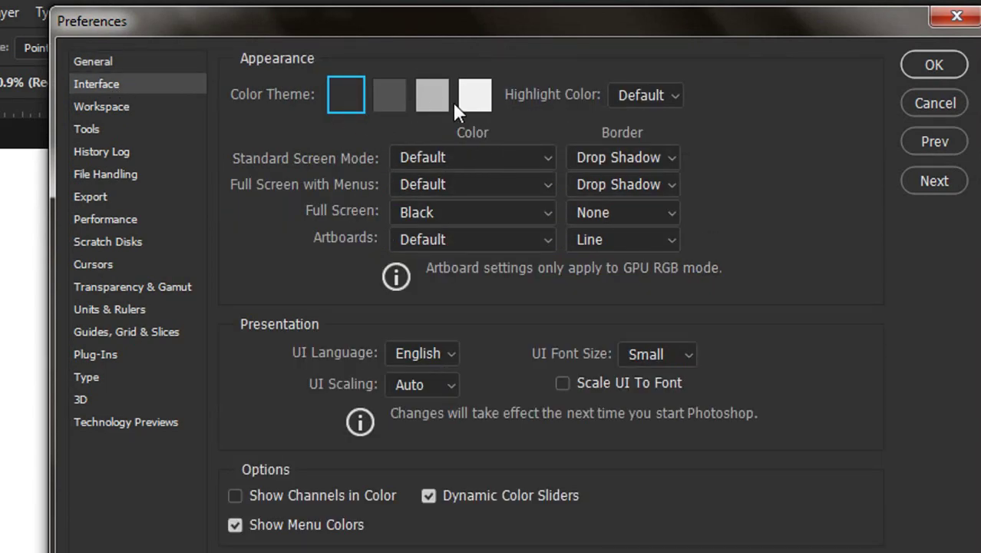
left_click(937, 66)
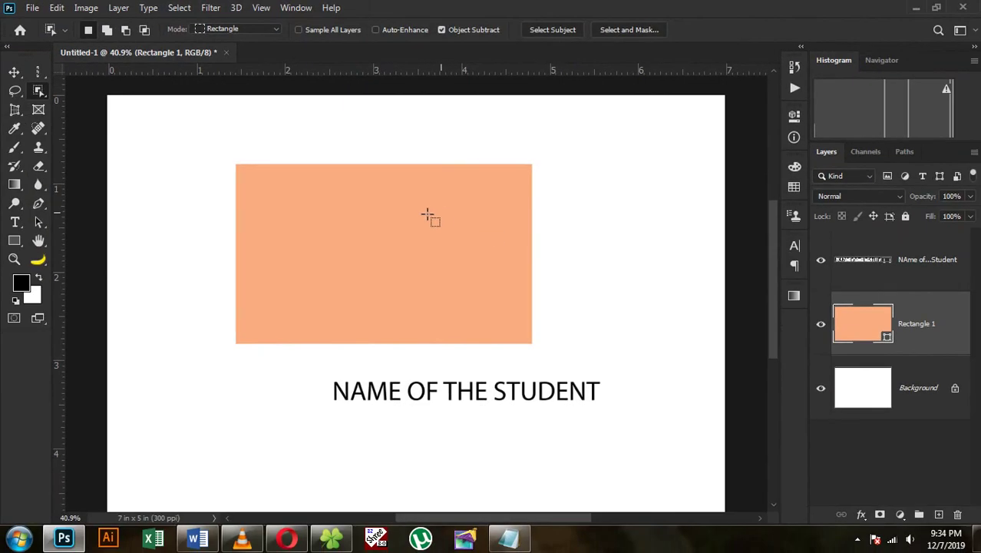